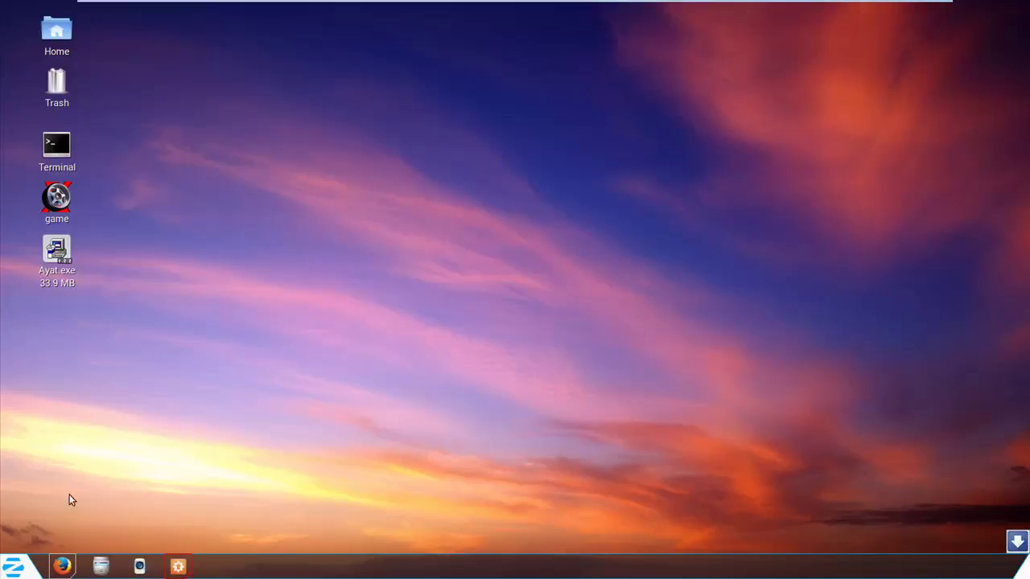
Open the Zorin OS website in Firefox and view the downloads on the free editions page.
left_click(62, 567)
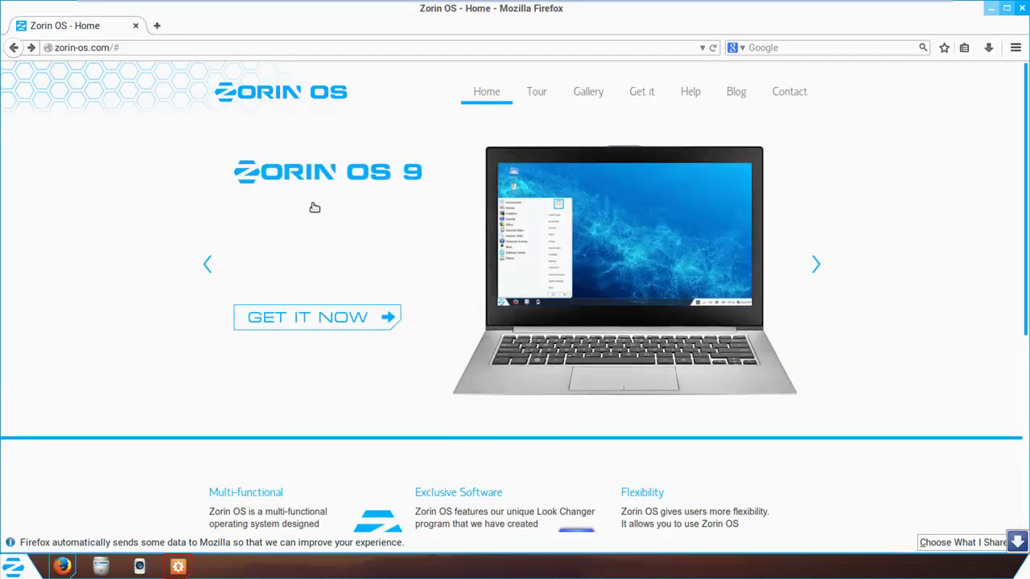
left_click(297, 319)
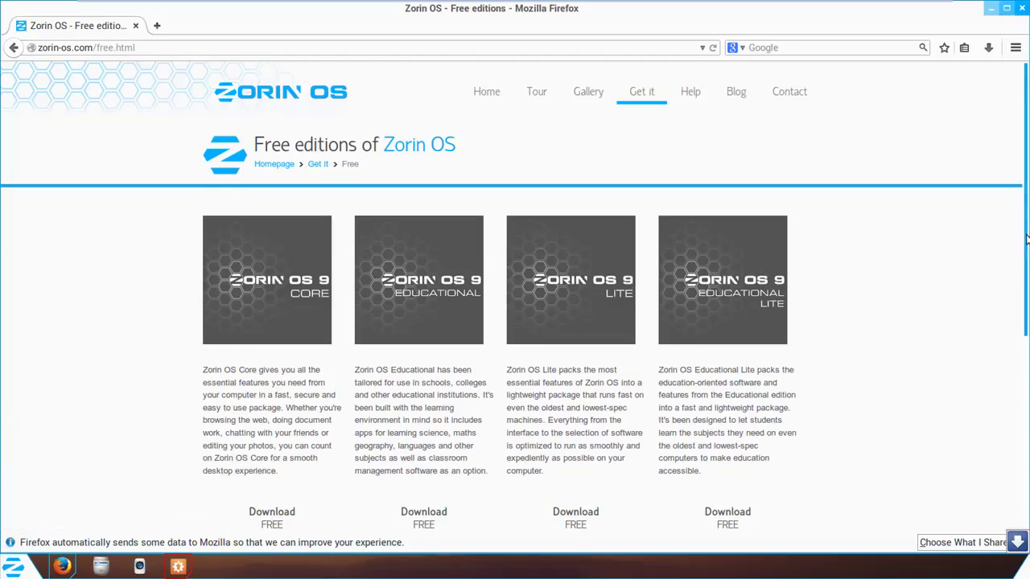
scroll(1024, 274, "down", 2)
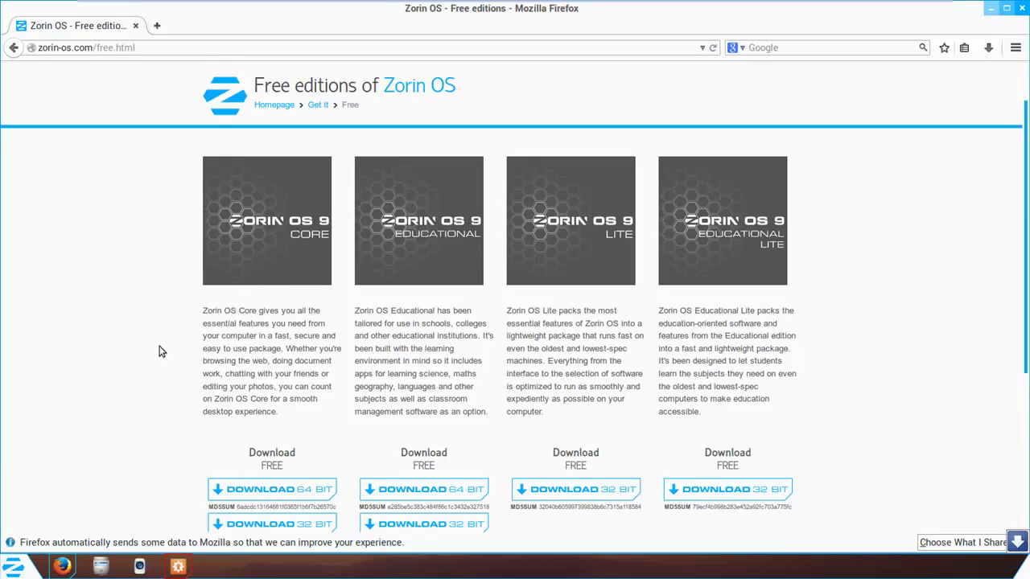
Look through the installed Office applications in the Zorin menu, leaving the menu without launching any.
left_click(11, 568)
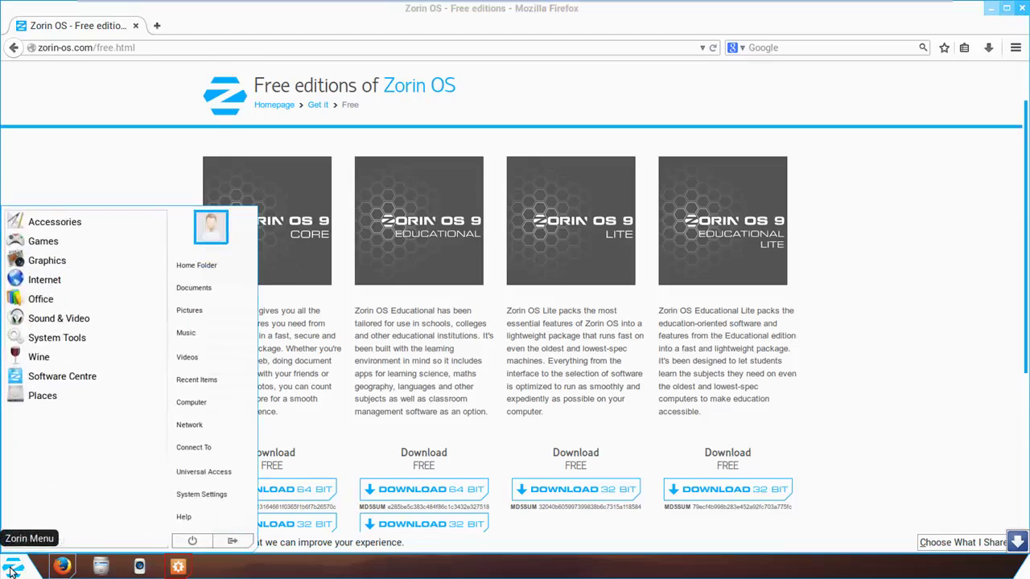
left_click(37, 302)
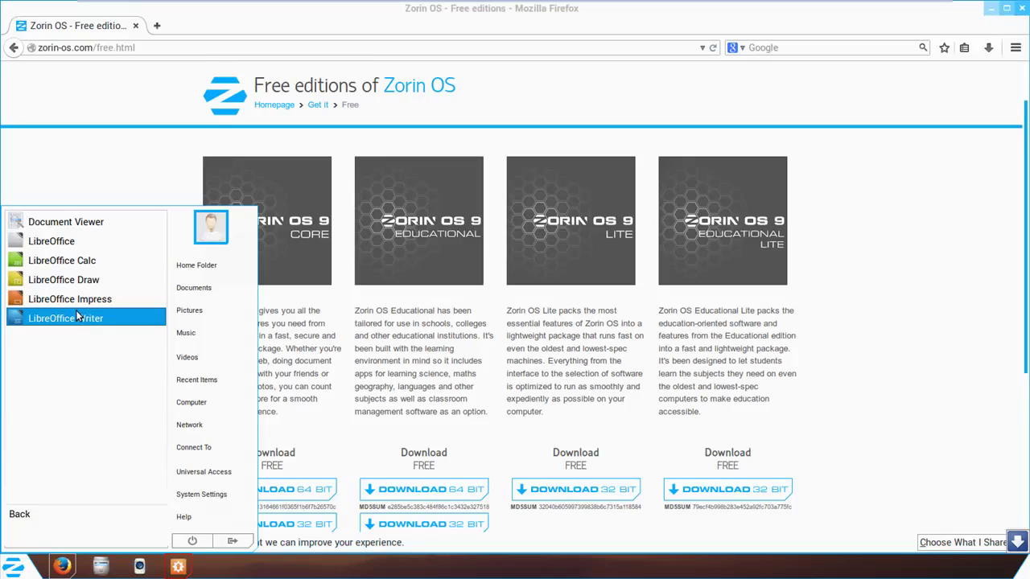
left_click(981, 255)
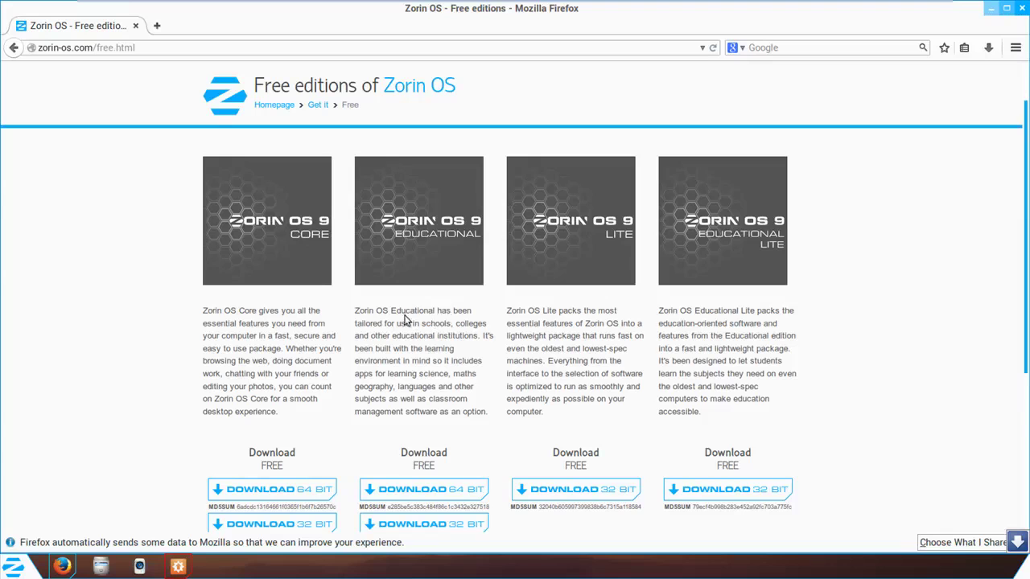
Highlight the school-use and learning-subject passages in the Zorin OS Educational description, and minimize the browser.
left_click_drag(425, 323, 481, 323)
left_click_drag(453, 373, 416, 400)
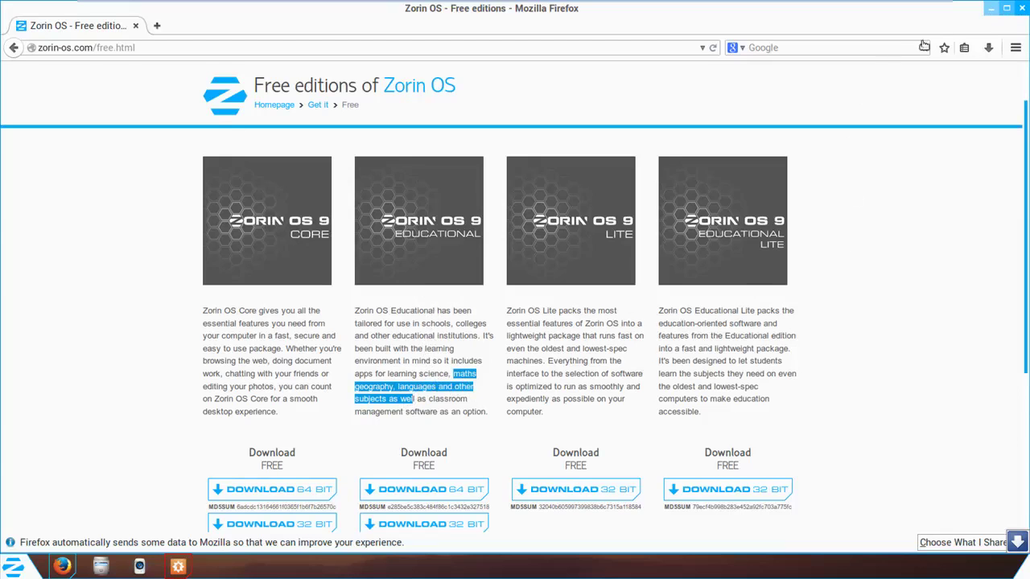
left_click(990, 9)
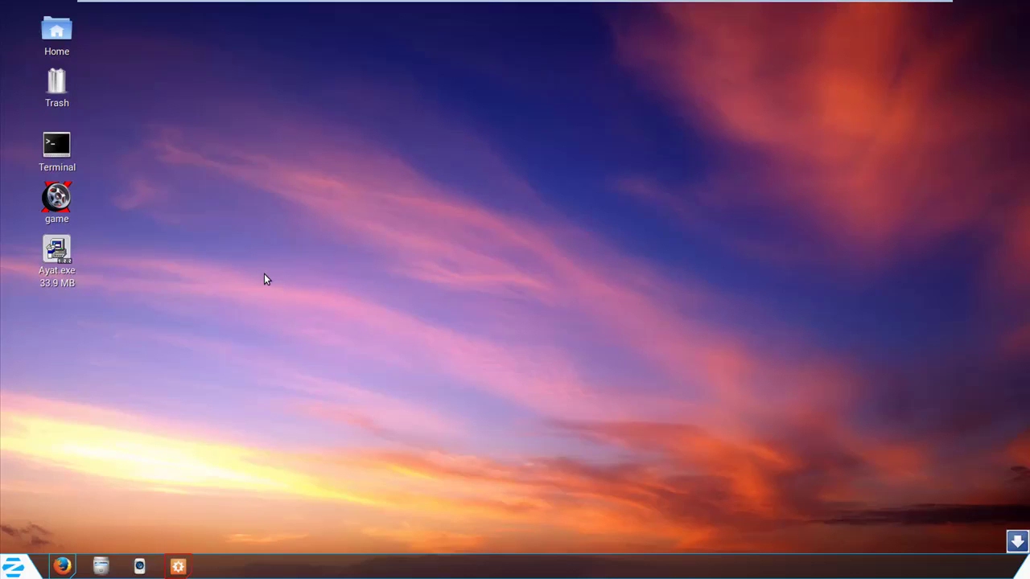
Examine the installed games and the Wine category in the Zorin menu without launching anything.
left_click(13, 567)
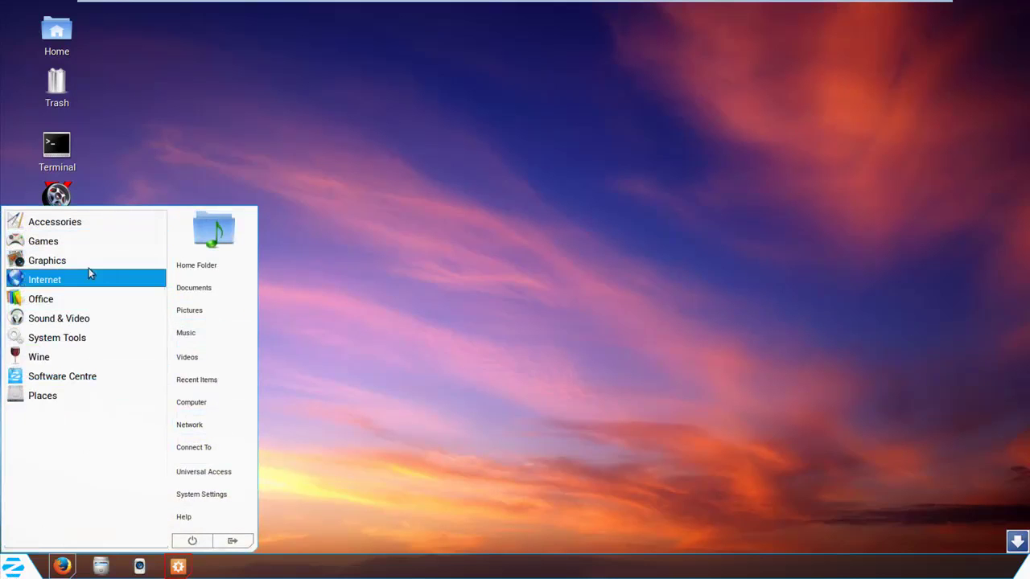
left_click(69, 242)
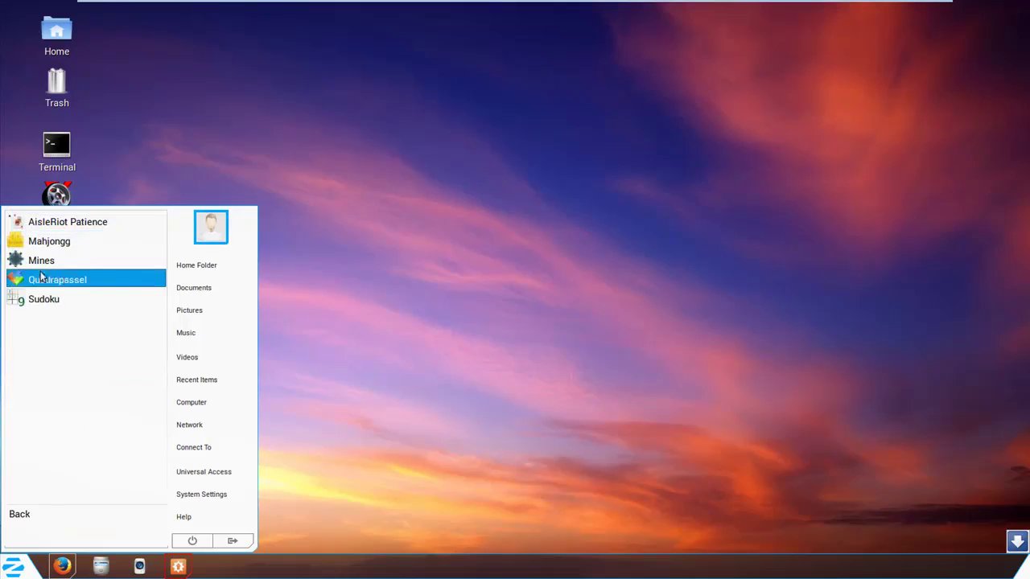
left_click(439, 330)
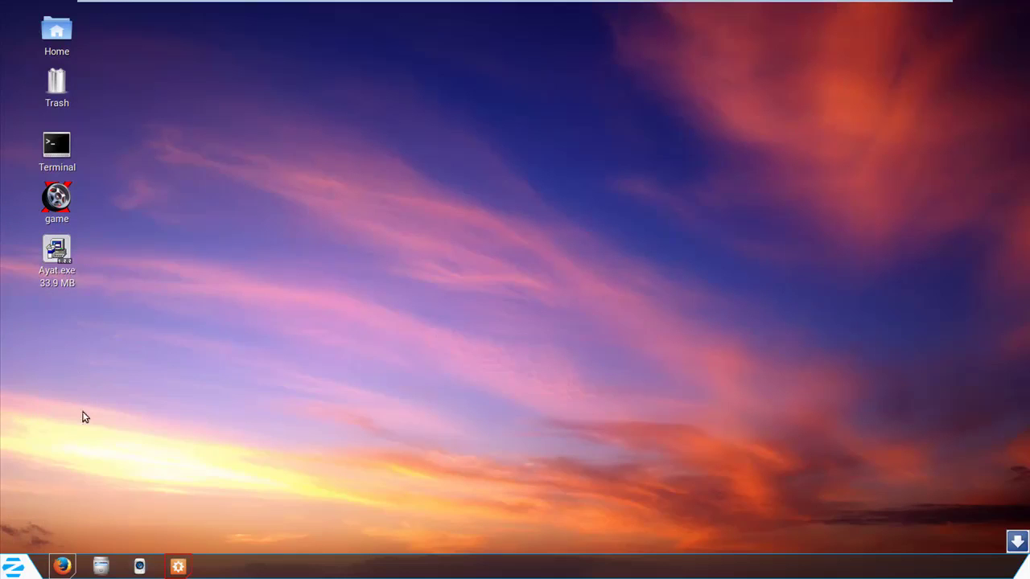
left_click(16, 567)
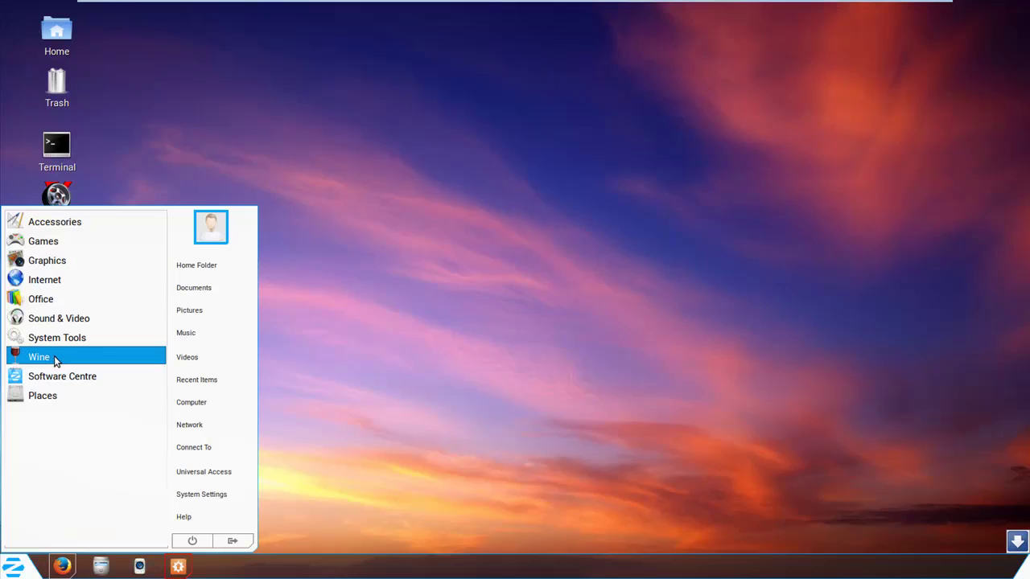
left_click(358, 340)
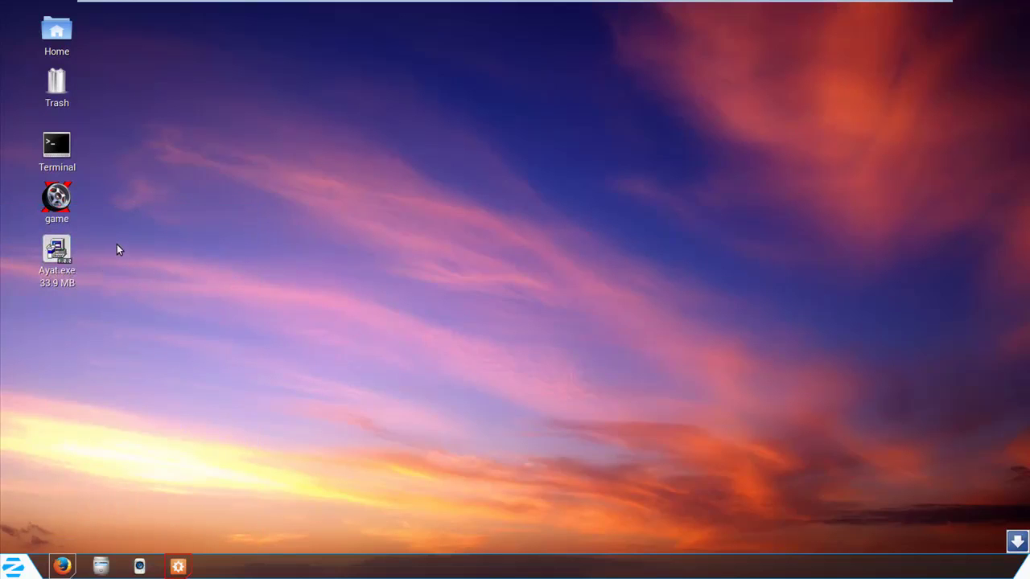
Check the options for the desktop file Ayat.exe, view its contents in Archive Manager, and close the archive.
left_click(61, 260)
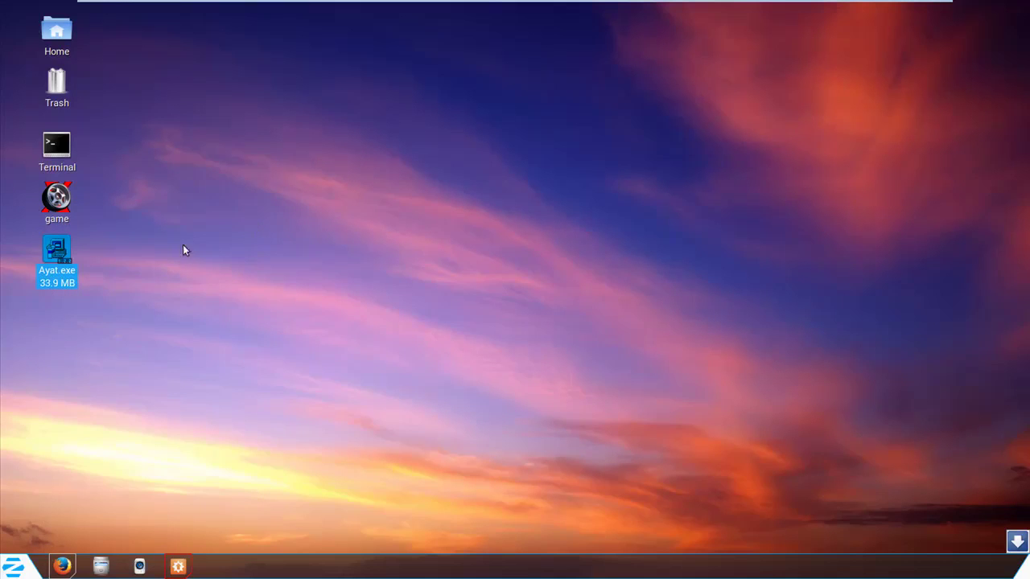
right_click(57, 246)
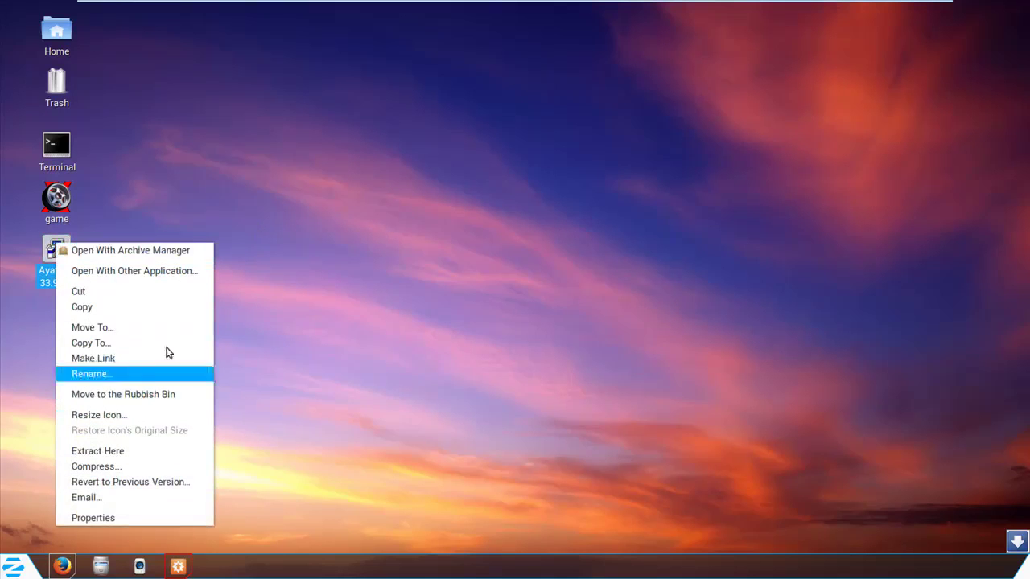
left_click(338, 223)
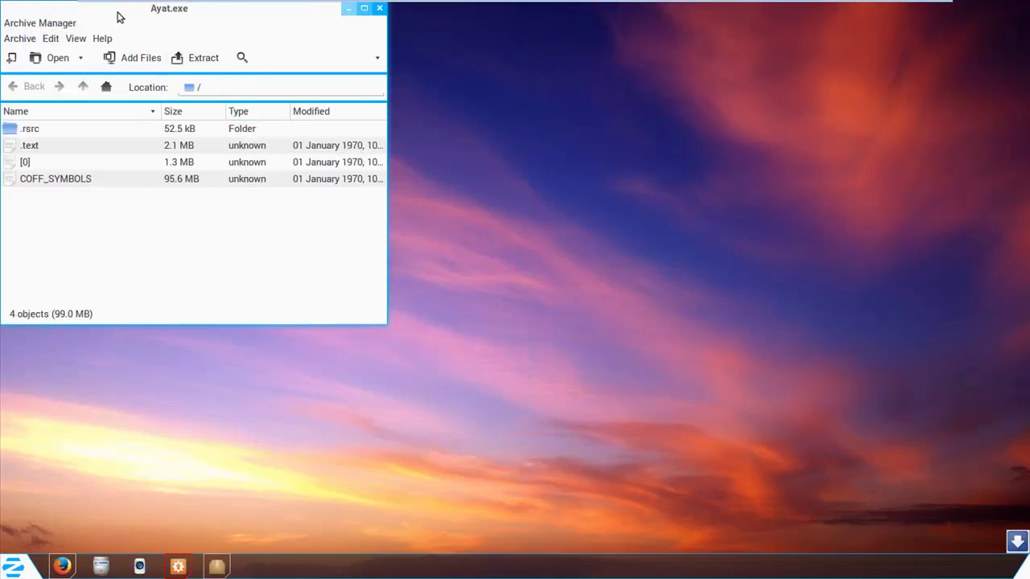
left_click_drag(116, 16, 408, 91)
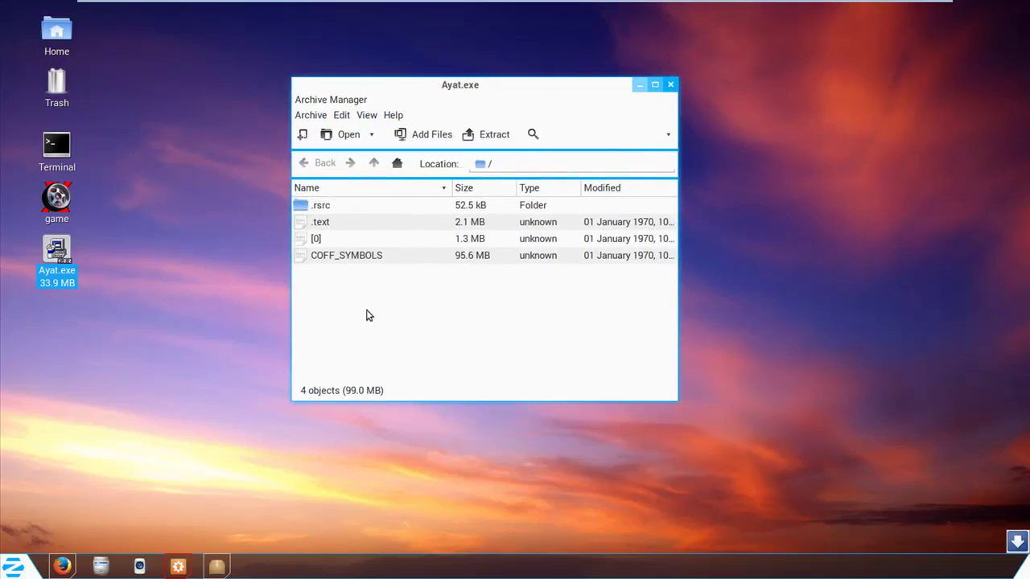
left_click(670, 85)
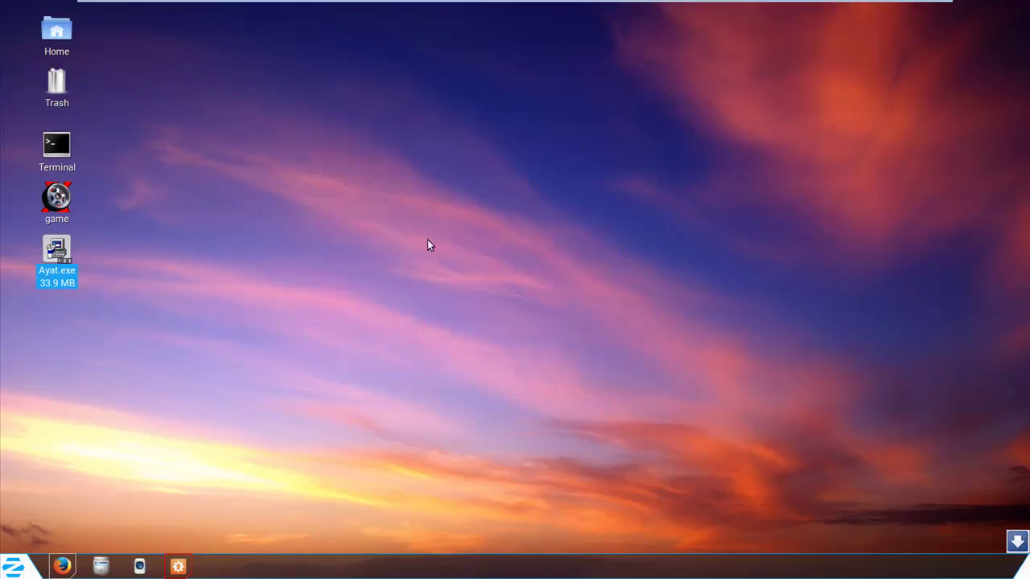
Launch PlayOnLinux from the Wine applications.
left_click(22, 569)
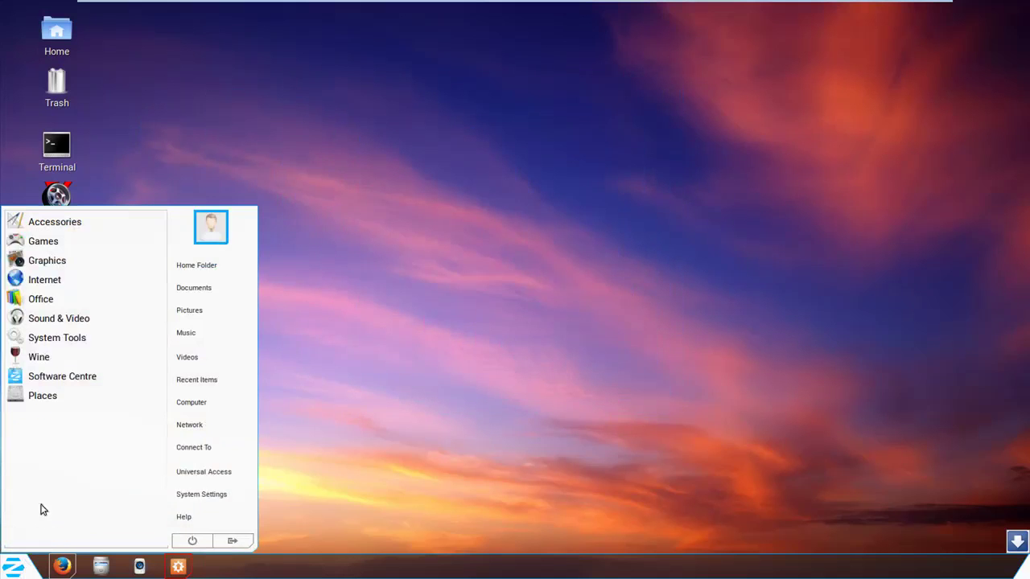
left_click(50, 356)
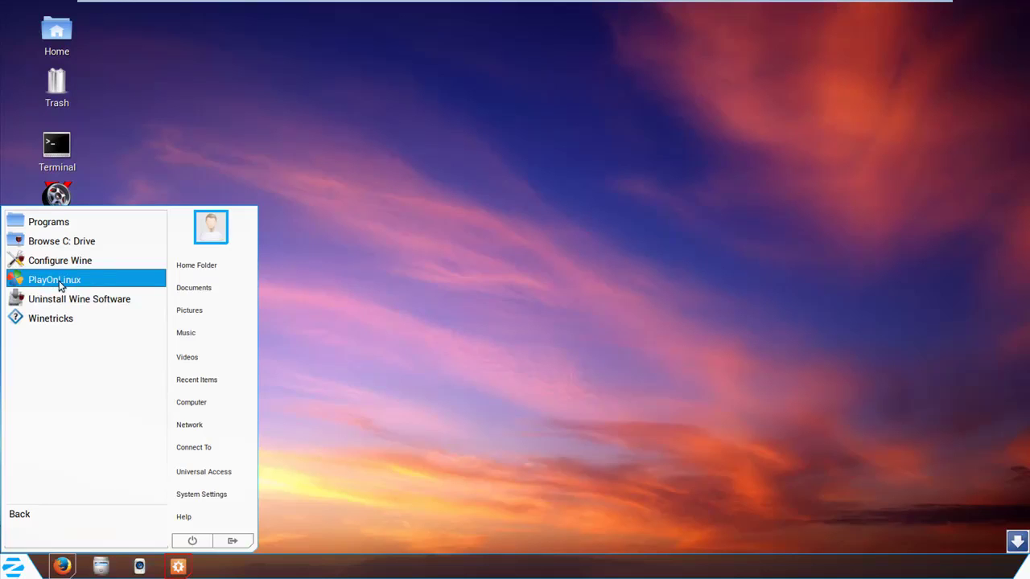
left_click(87, 280)
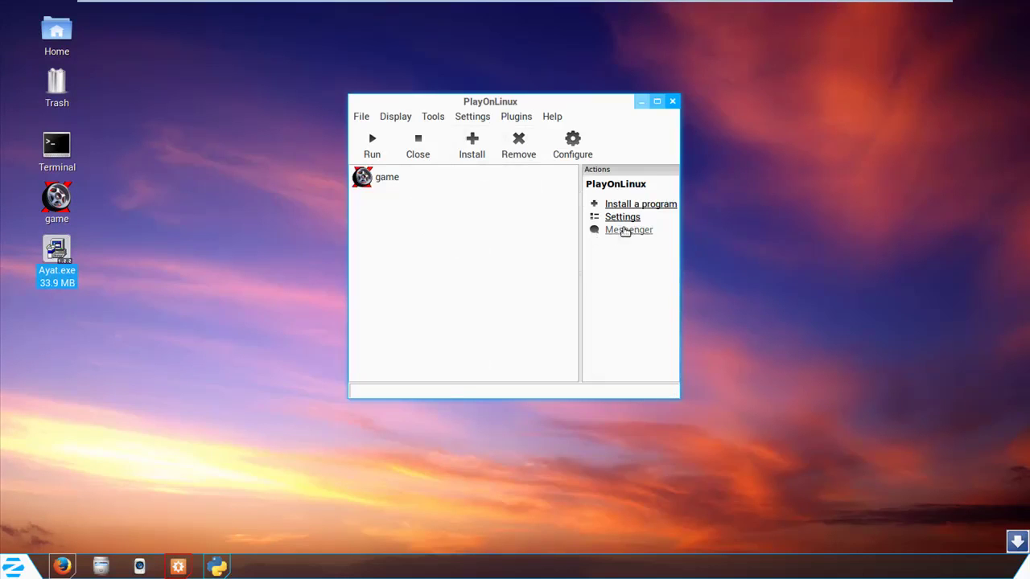
Browse PlayOnLinux's installable Accessories, Development, Education and Games programs, view Age Of Mythology - Gold Edition, and close the catalogue.
left_click(655, 207)
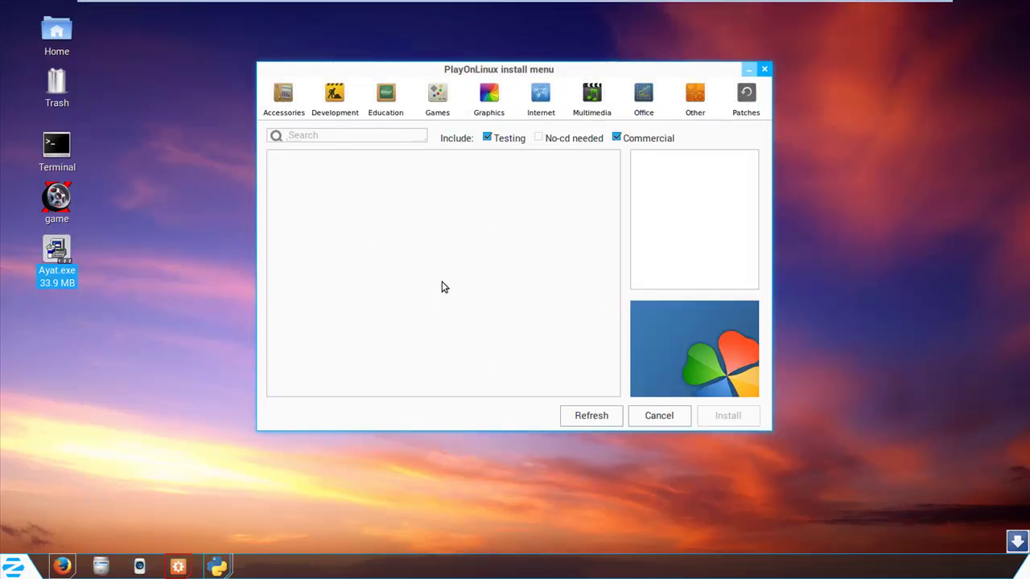
left_click(280, 98)
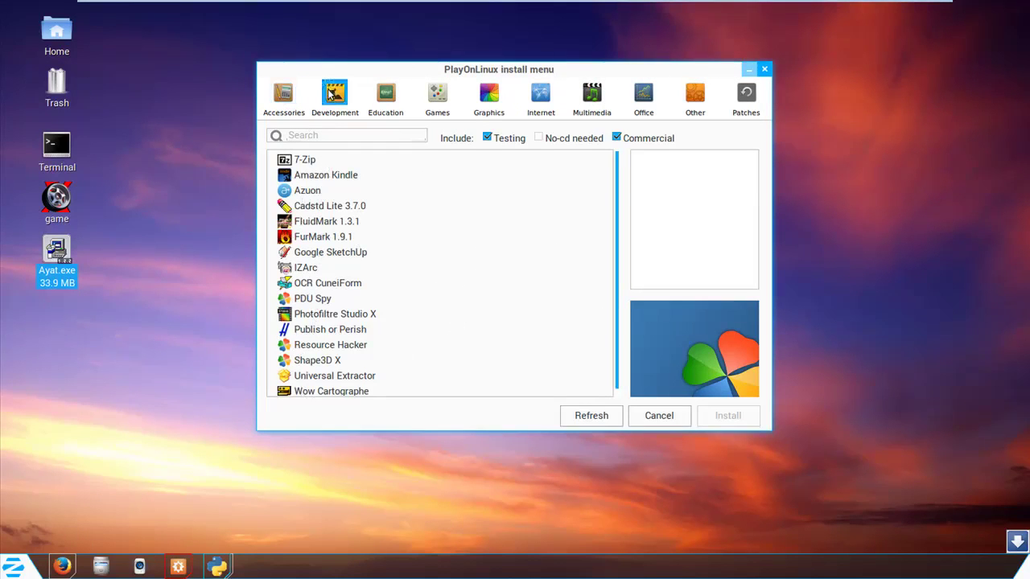
left_click(330, 95)
left_click(385, 105)
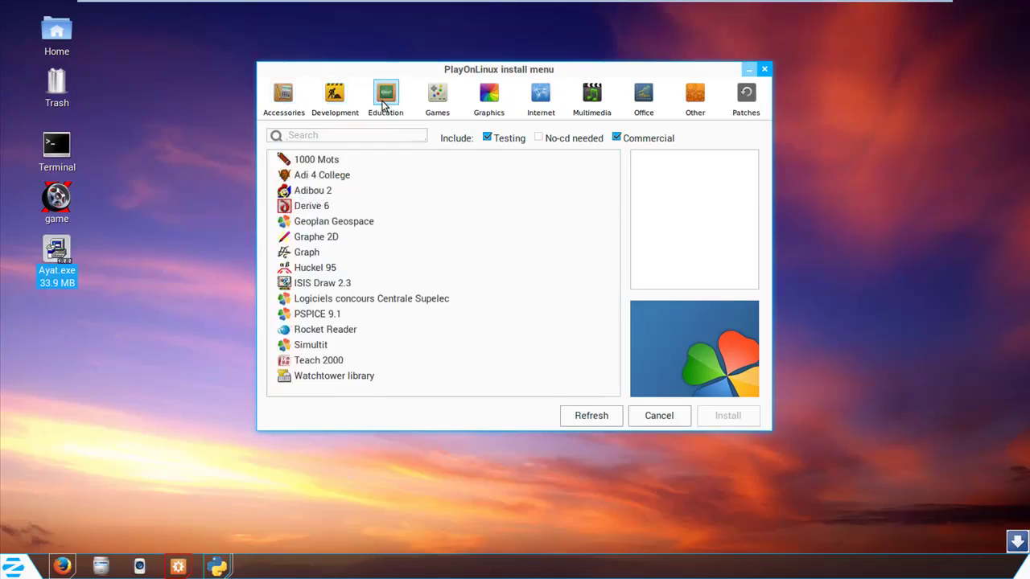
left_click(437, 103)
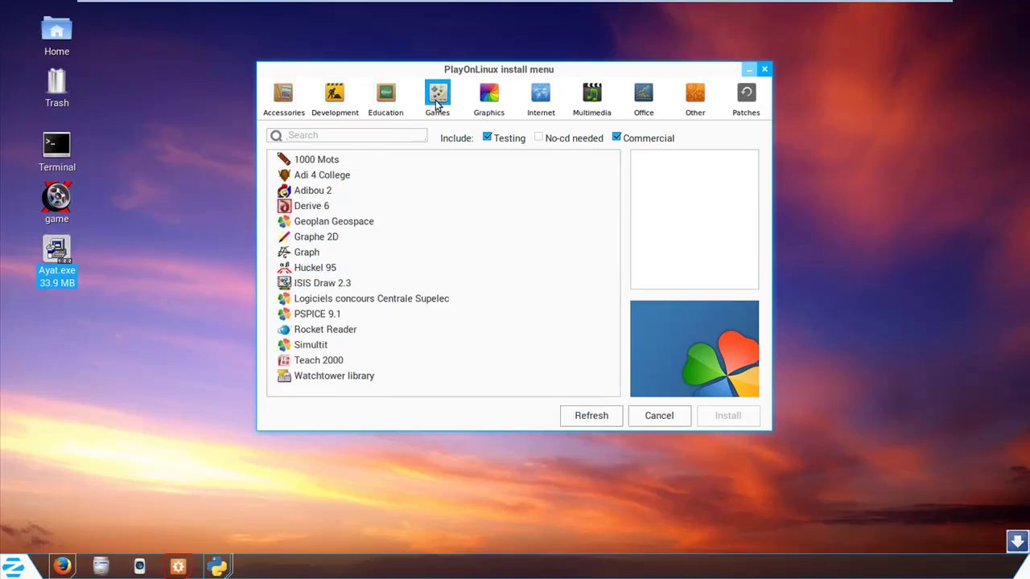
mouse_move(616, 158)
left_mouse_down()
mouse_move(616, 214)
mouse_move(618, 155)
left_mouse_up()
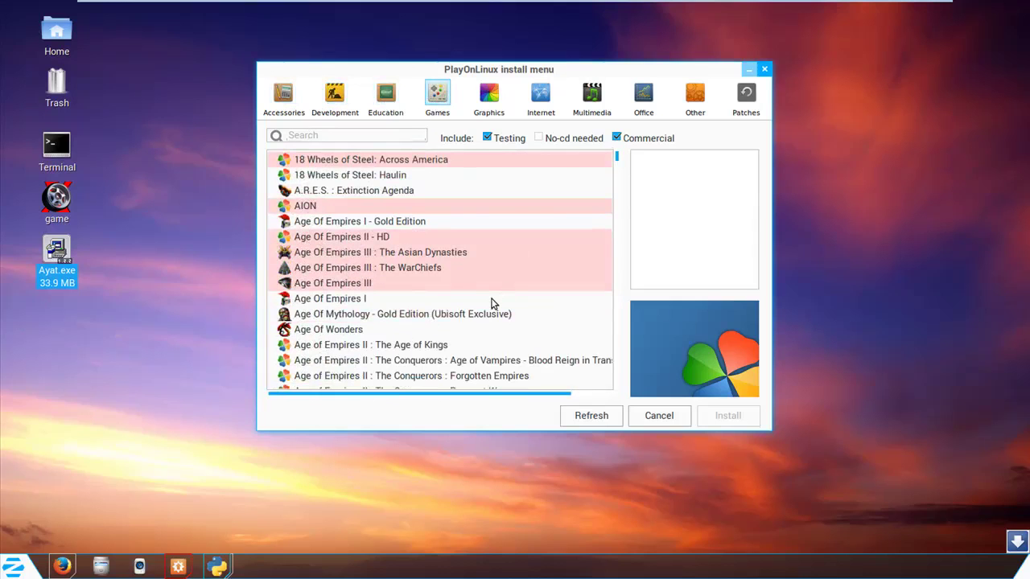
left_click(359, 315)
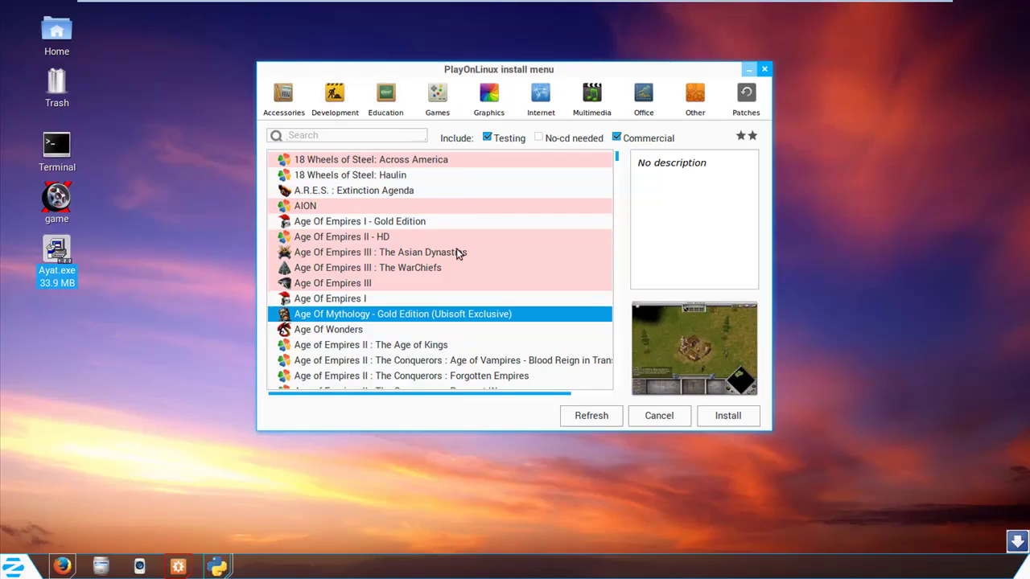
left_click(765, 69)
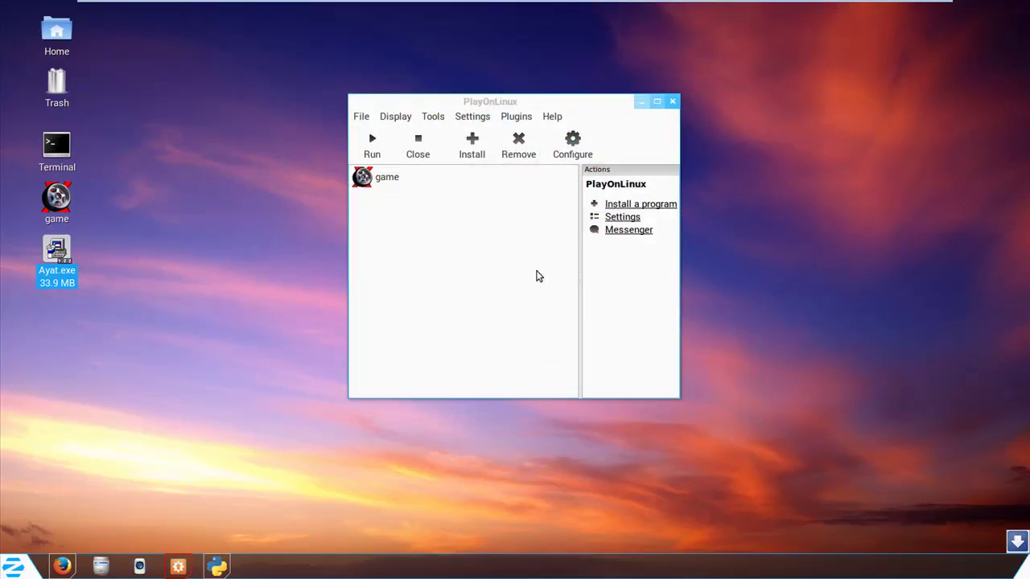
Start the manual installation of a non-listed program in a new virtual drive.
left_click(667, 206)
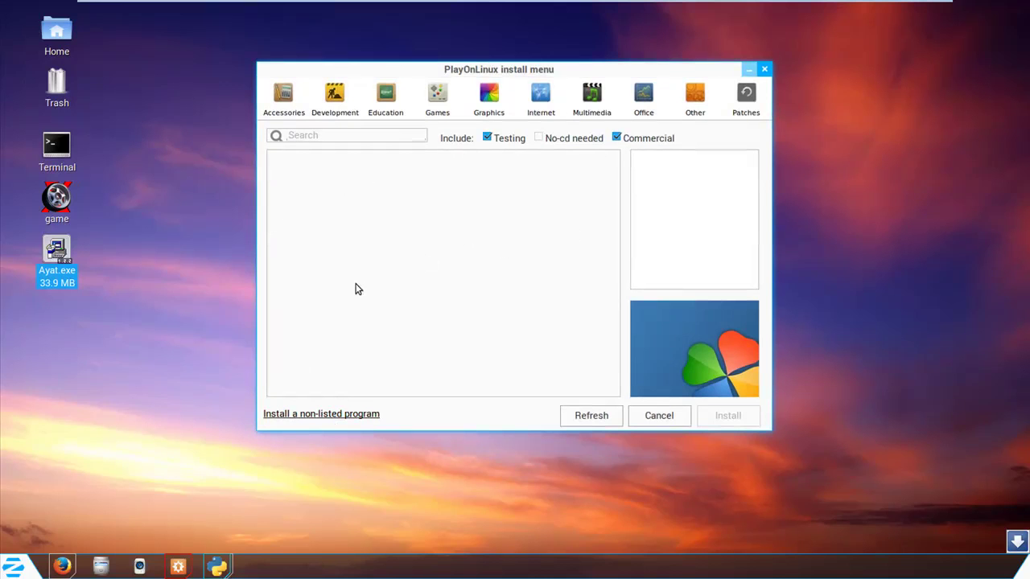
left_click(320, 413)
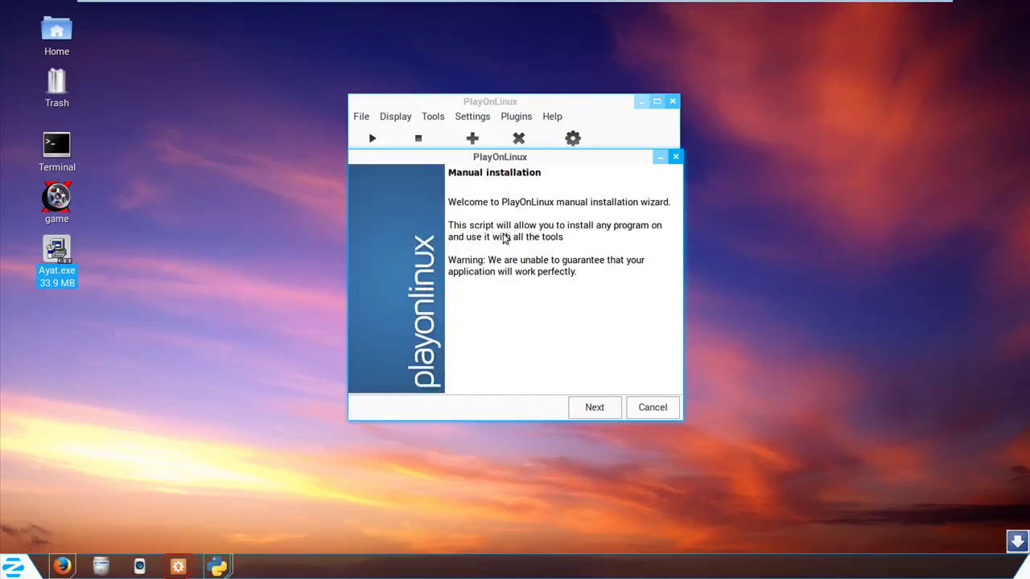
left_click(589, 409)
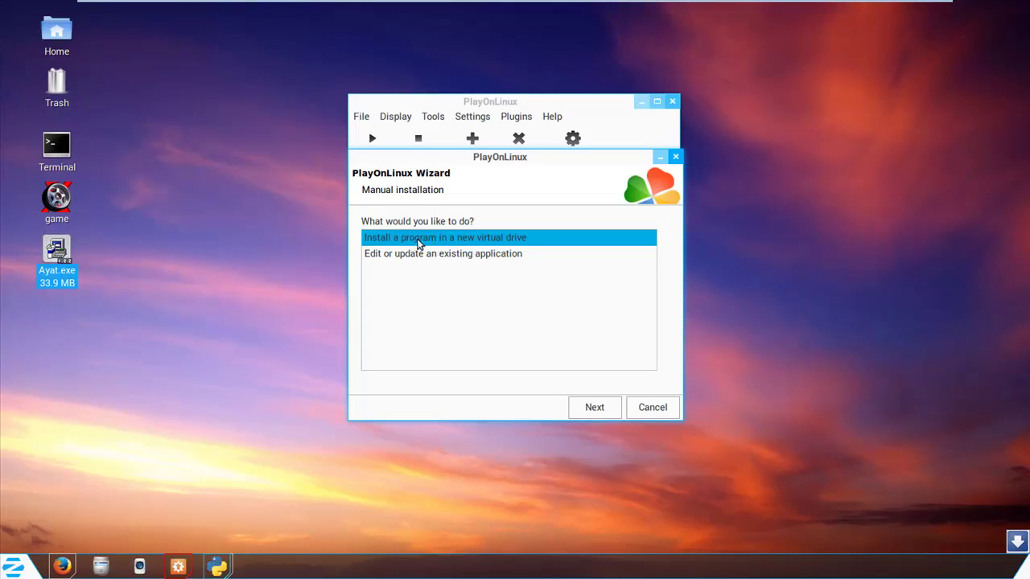
left_click(588, 407)
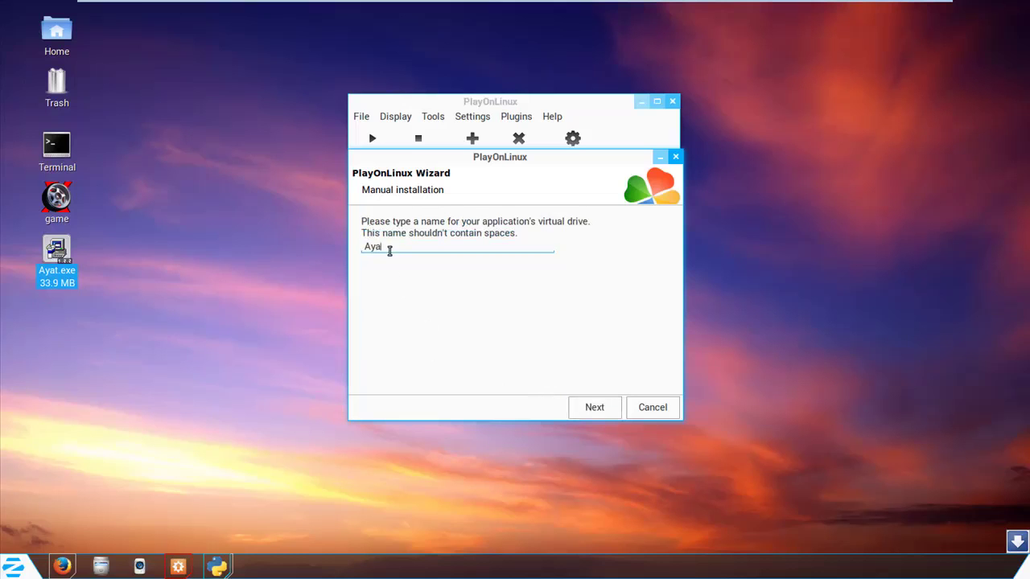
Name the application's virtual drive Ayat and choose to install some libraries before the installation.
type("Ayat")
left_click(593, 412)
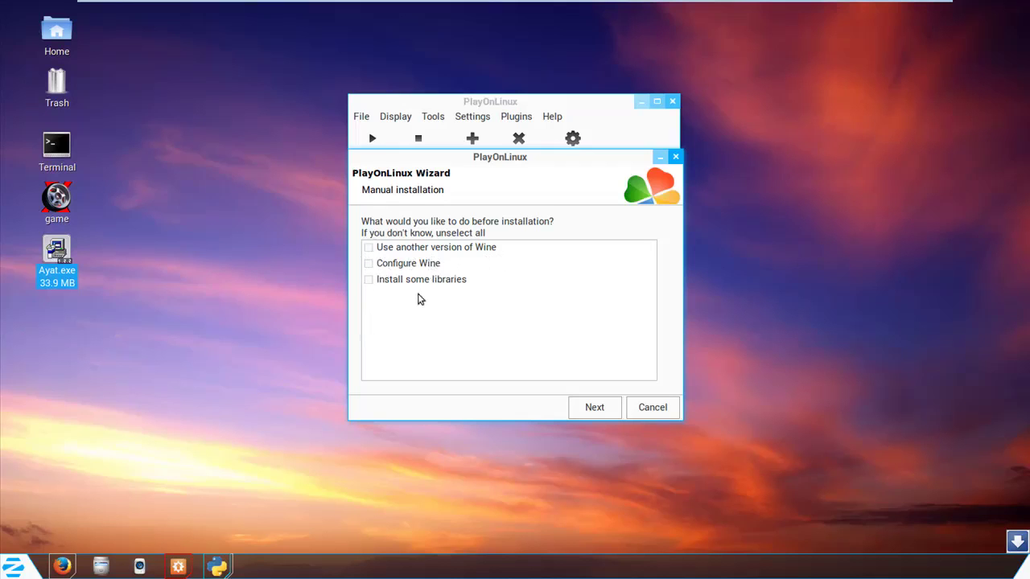
left_click(368, 280)
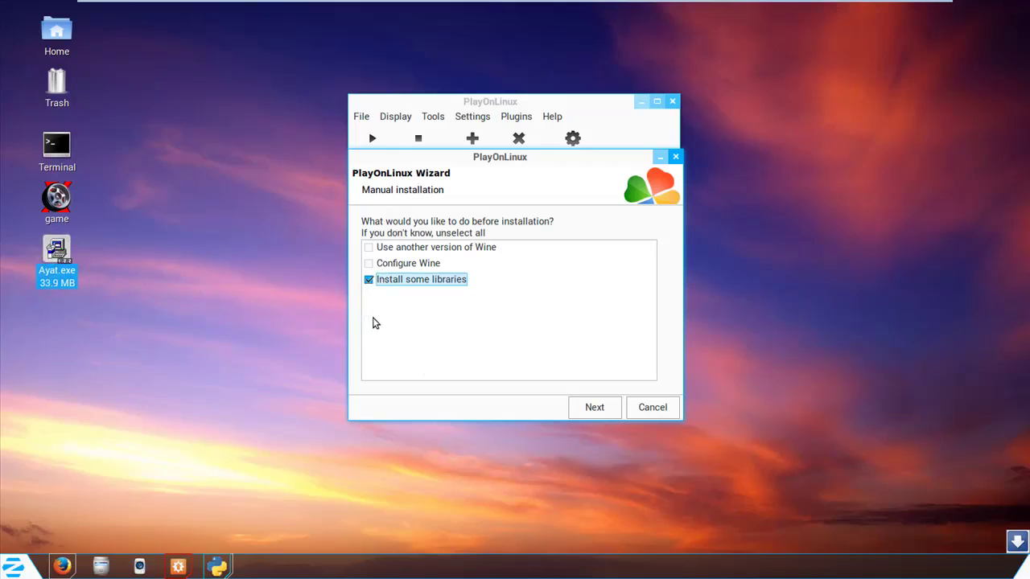
left_click(593, 408)
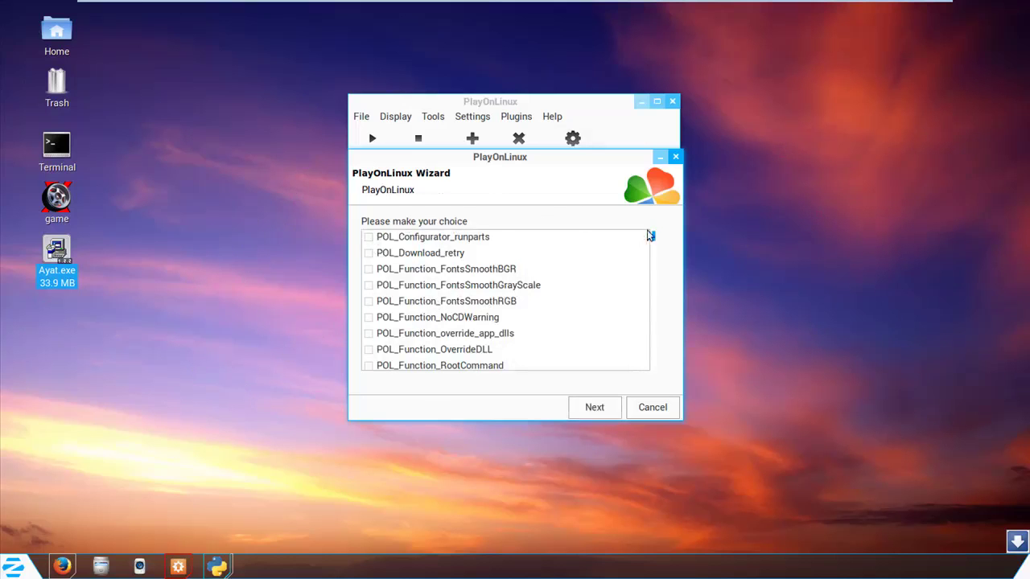
Look through the installable POL libraries and continue the installation without selecting any.
left_click_drag(655, 236, 656, 243)
scroll(656, 243, "down", 20)
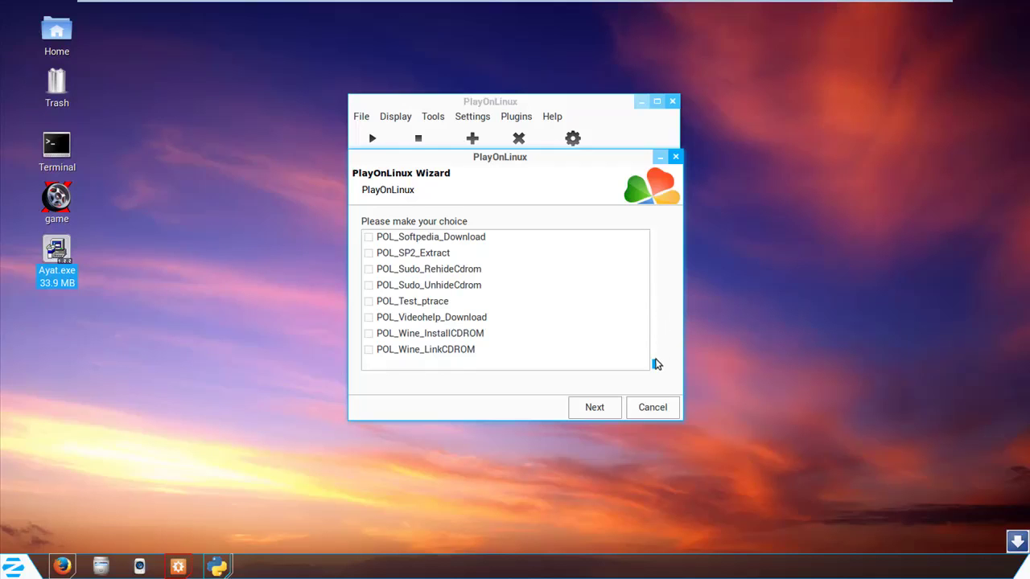
left_click_drag(653, 366, 652, 244)
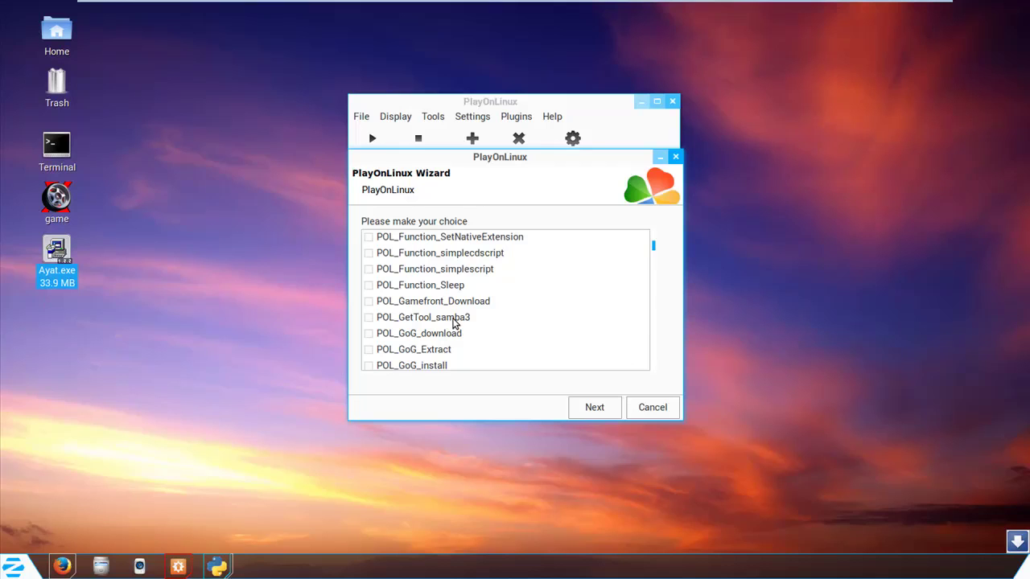
left_click(593, 408)
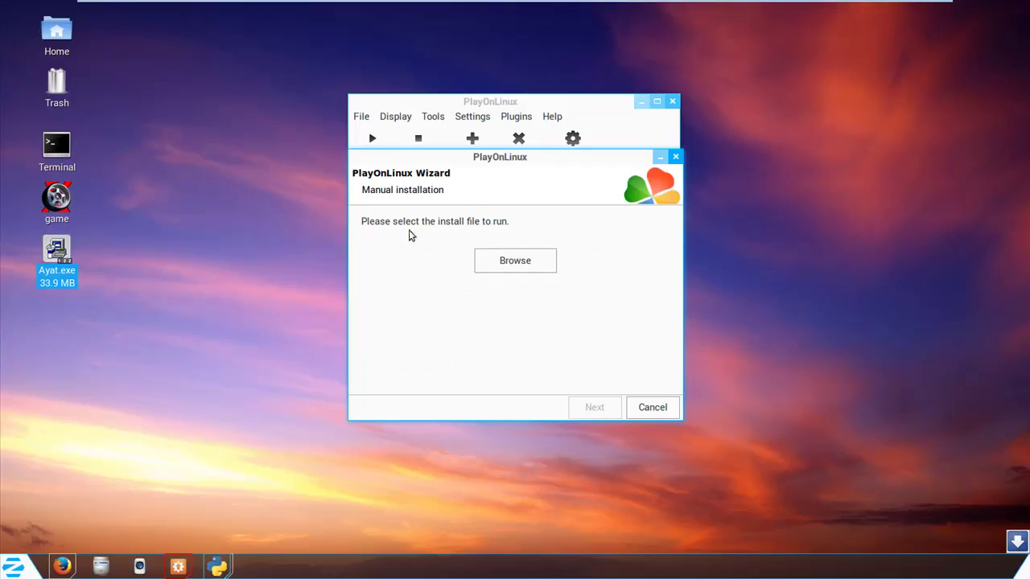
Select Ayat.exe from the Desktop folder as the install file to run.
left_click(519, 264)
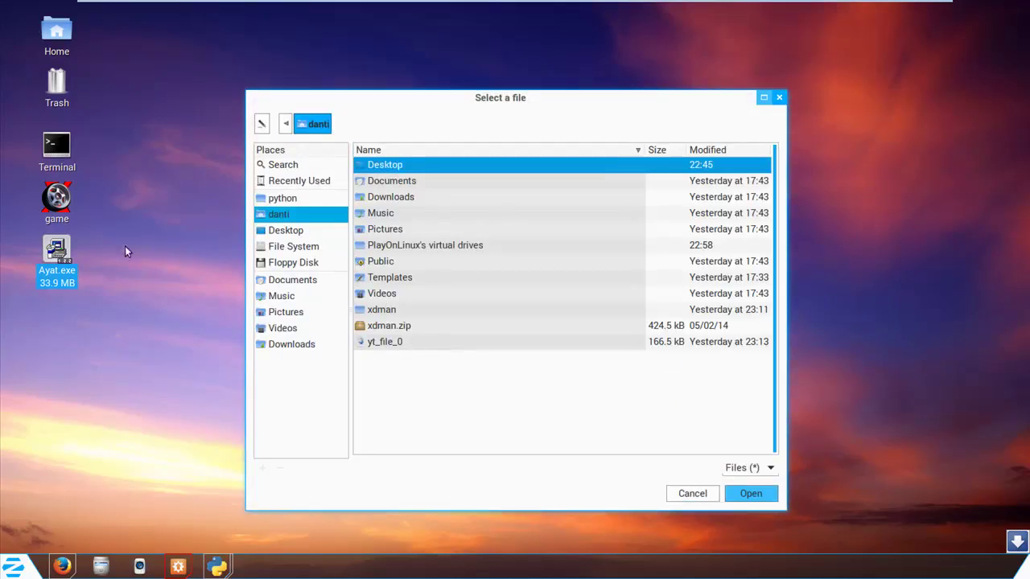
left_click(286, 230)
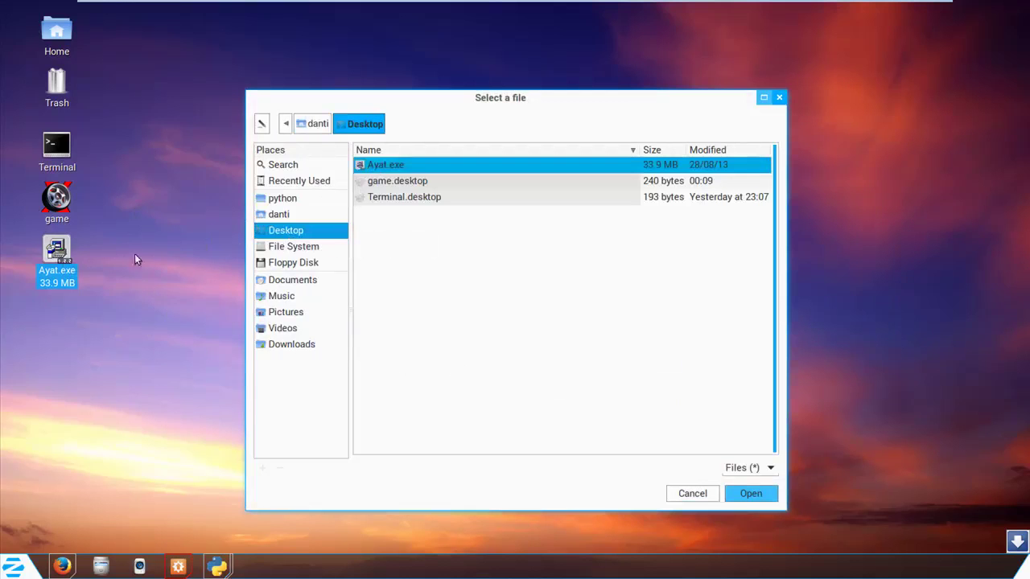
left_click(752, 494)
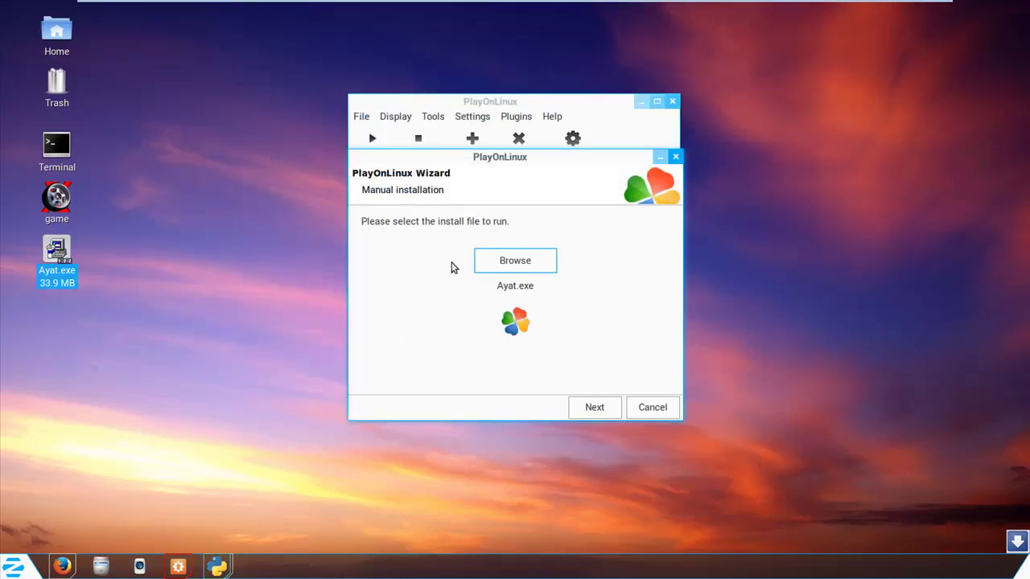
Run the Ayat v1.2.2 setup through to its end.
left_click(603, 410)
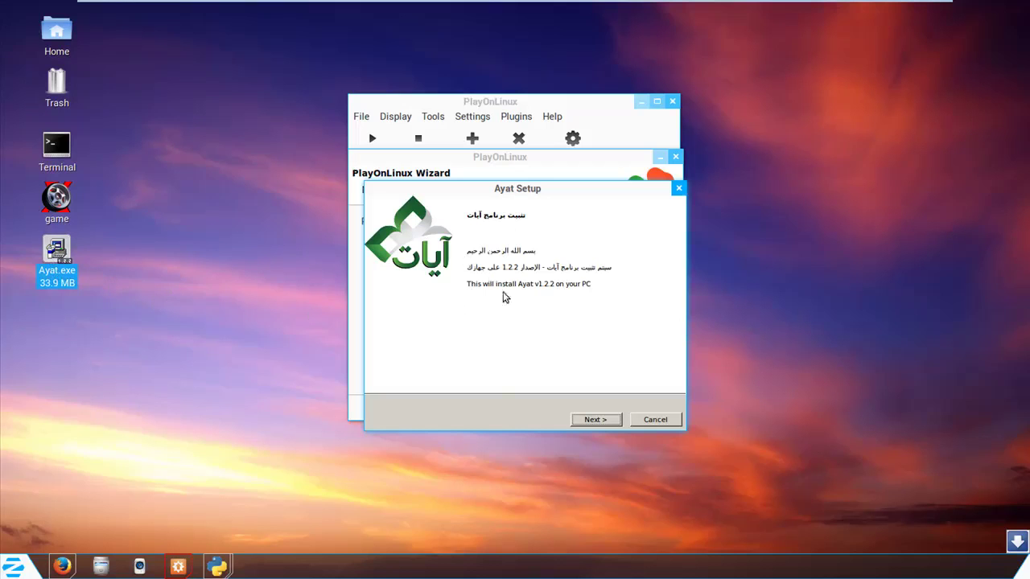
left_click(593, 420)
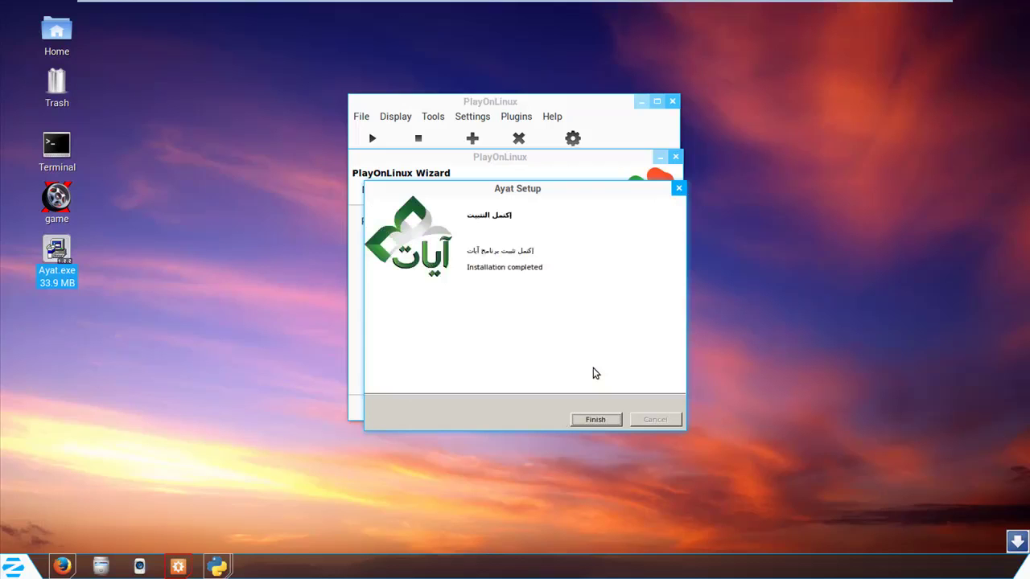
left_click(596, 421)
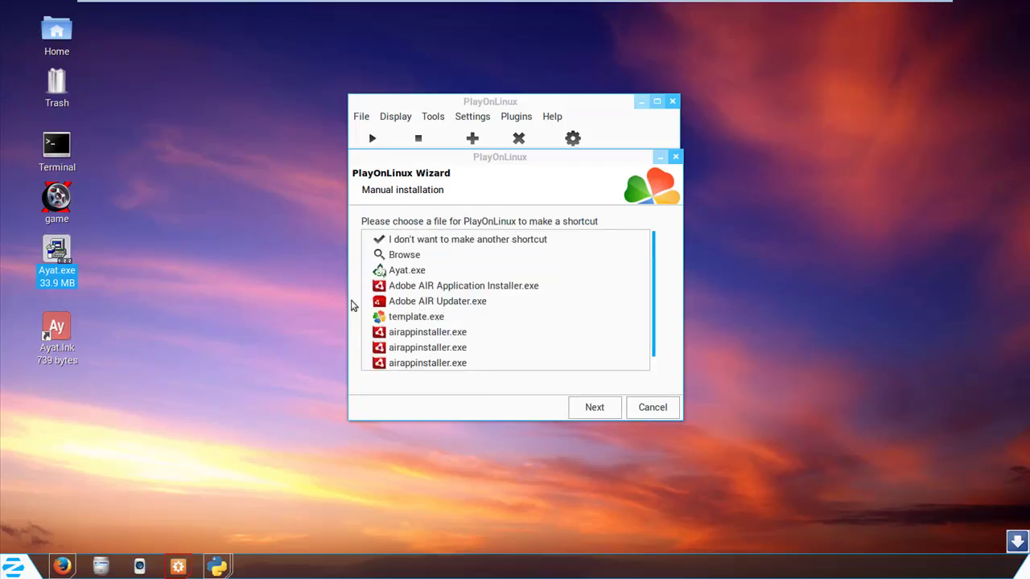
Make a shortcut to Ayat.exe named Ayat, place its desktop icon below Ayat.lnk, and exit the installation wizard.
left_click(399, 273)
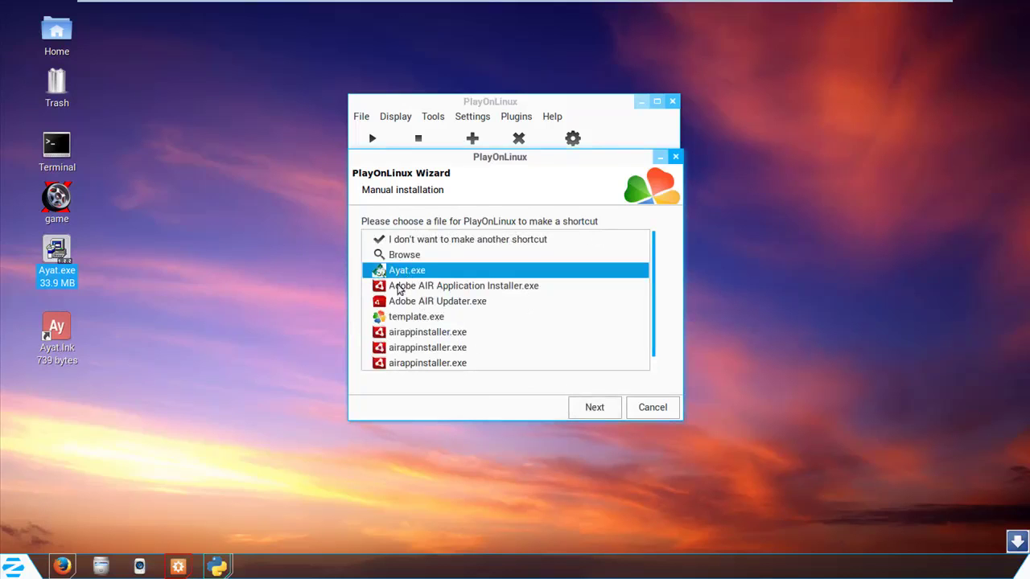
left_click(593, 409)
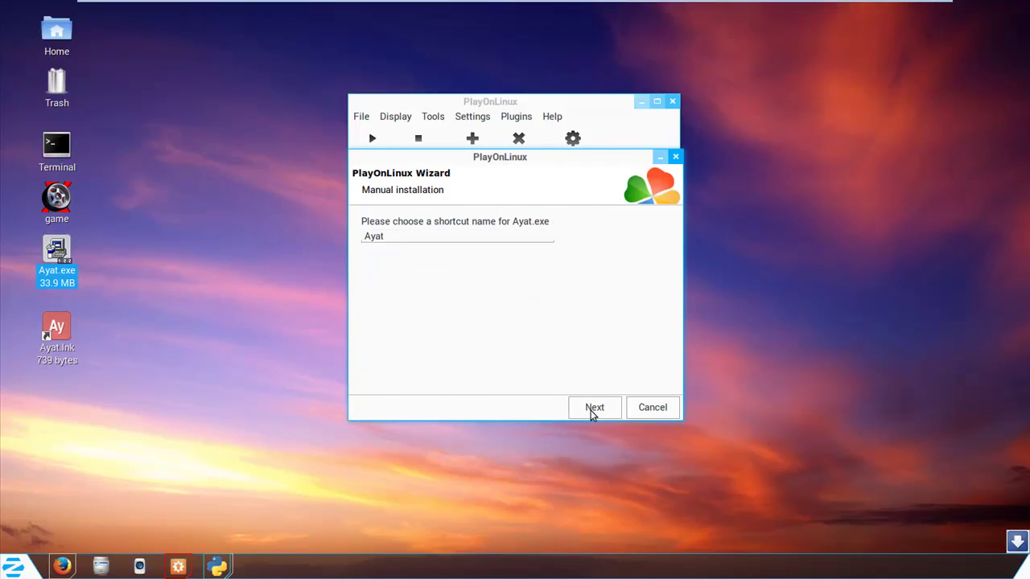
left_click(603, 408)
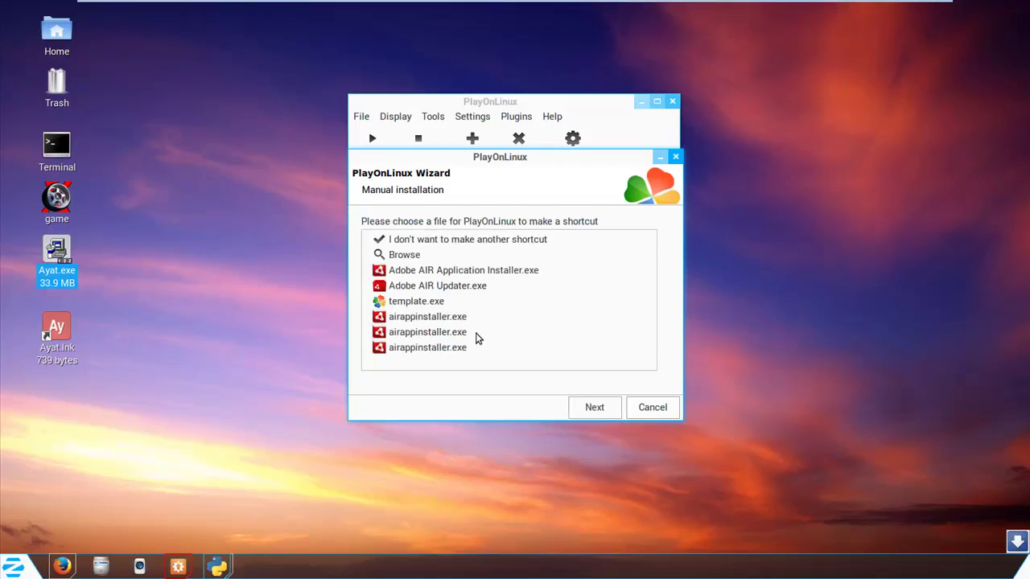
left_click_drag(57, 503, 57, 409)
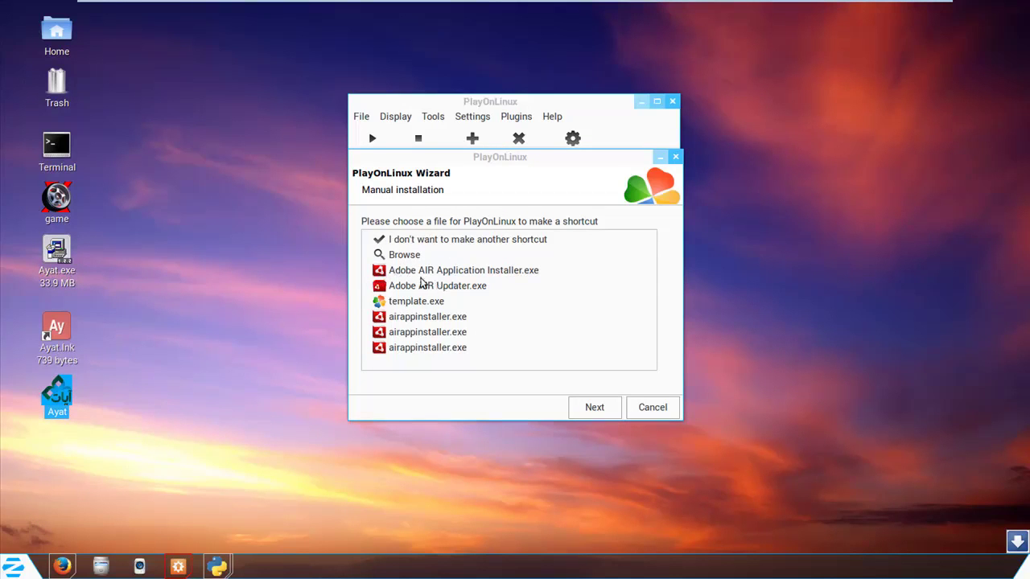
left_click(657, 408)
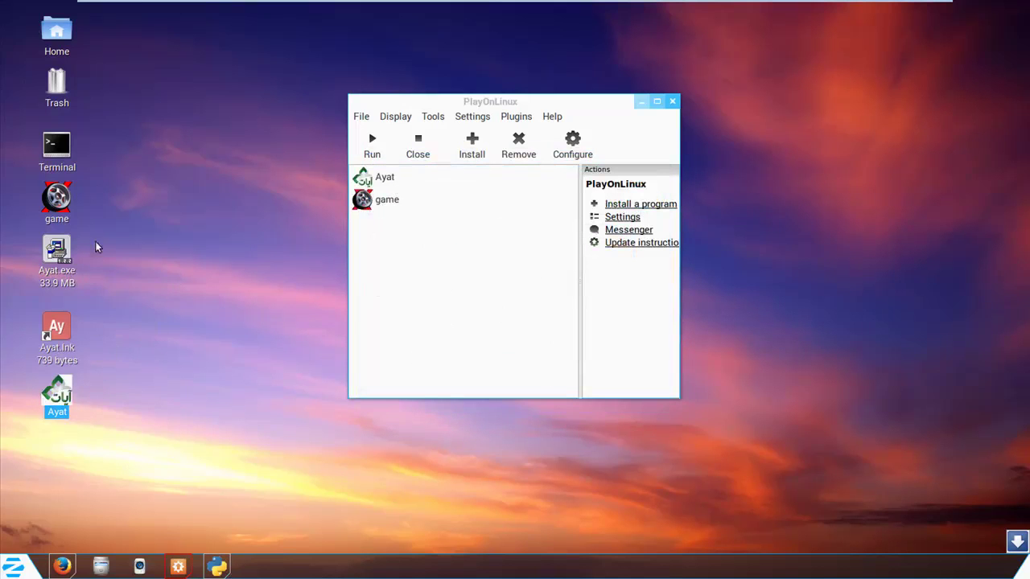
Try to open Ayat.lnk from the desktop and search for an application that handles Shortcut files.
left_click(53, 330)
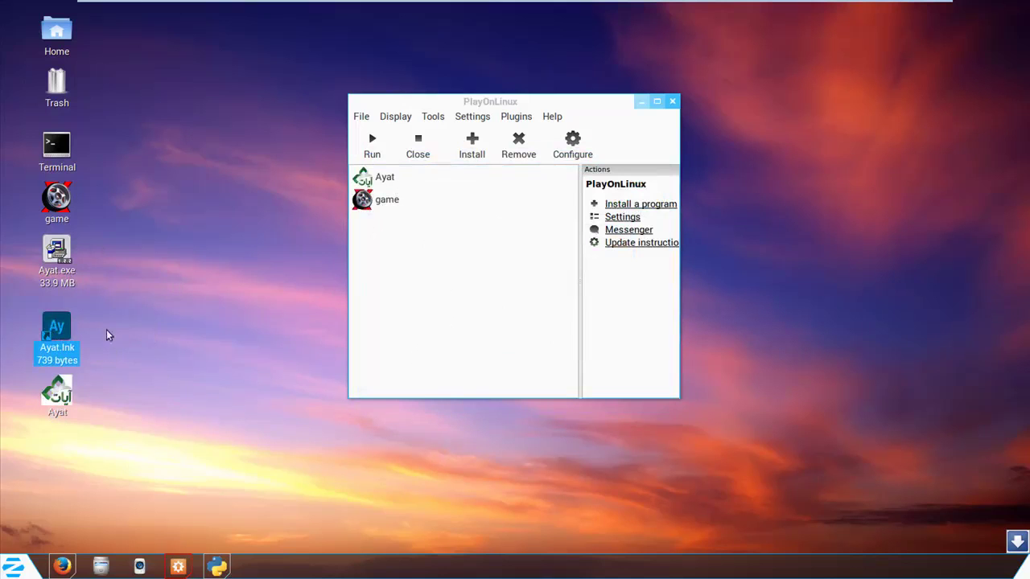
right_click(64, 329)
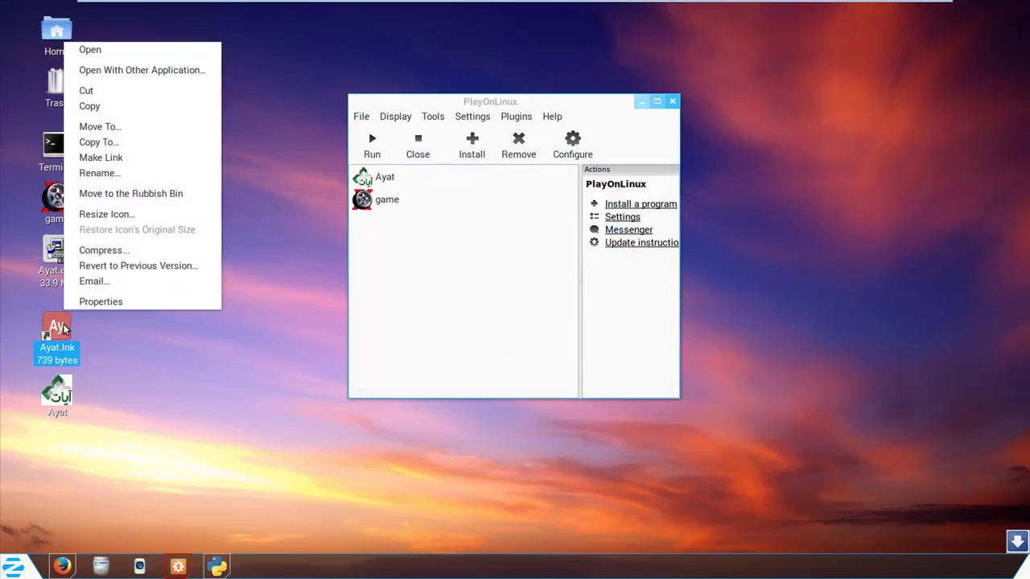
key("Escape")
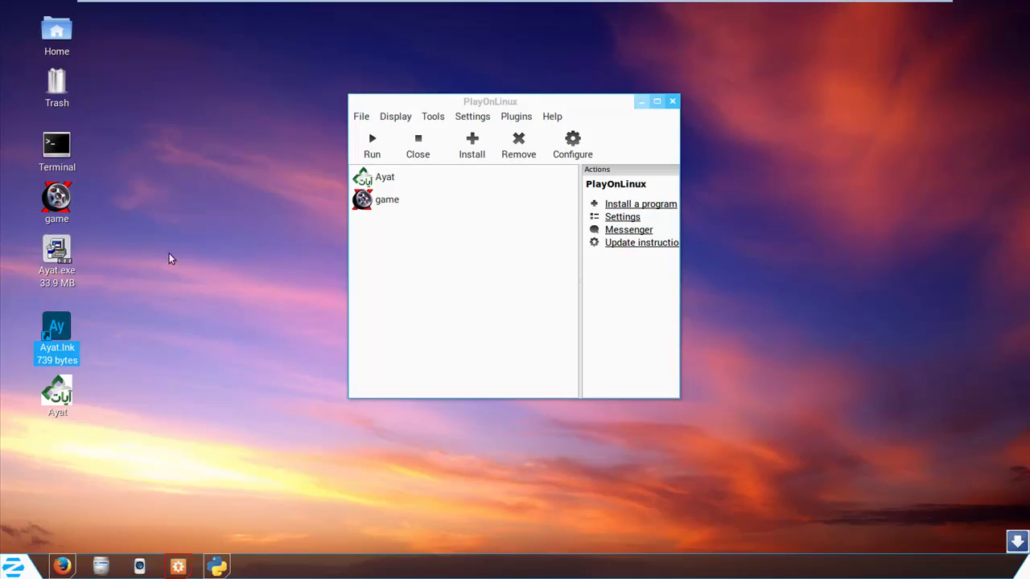
right_click(53, 328)
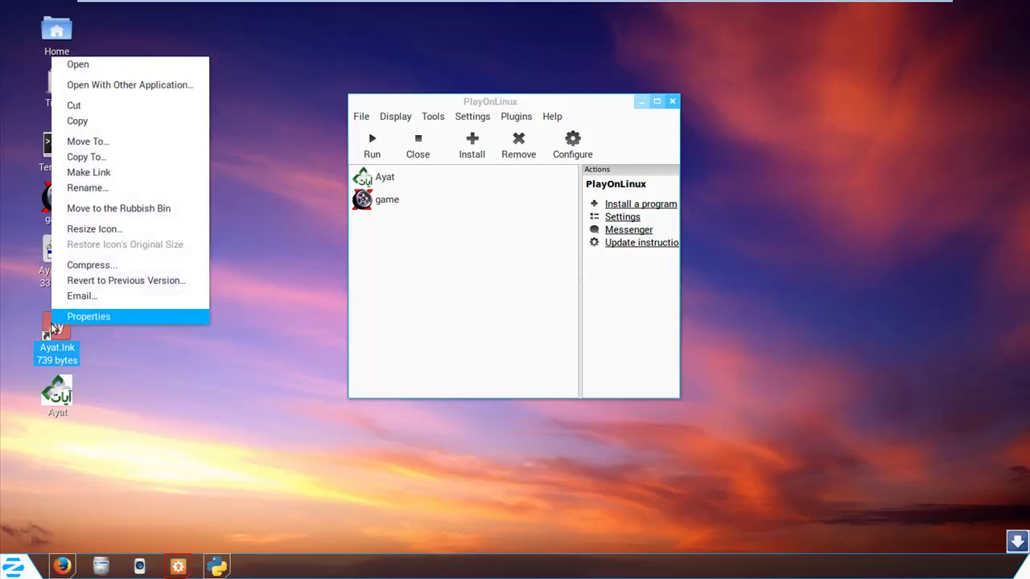
left_click(122, 68)
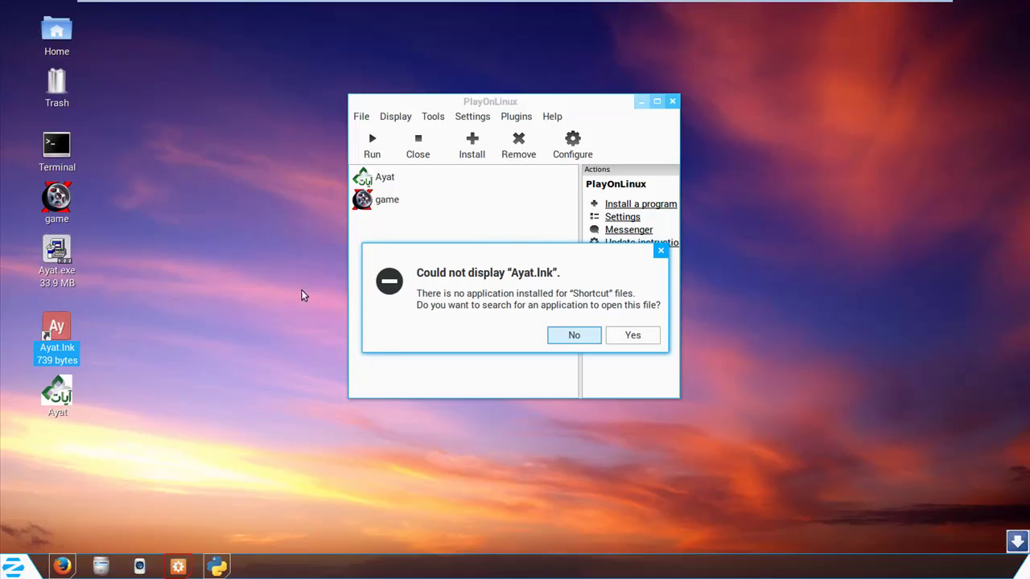
left_click(631, 334)
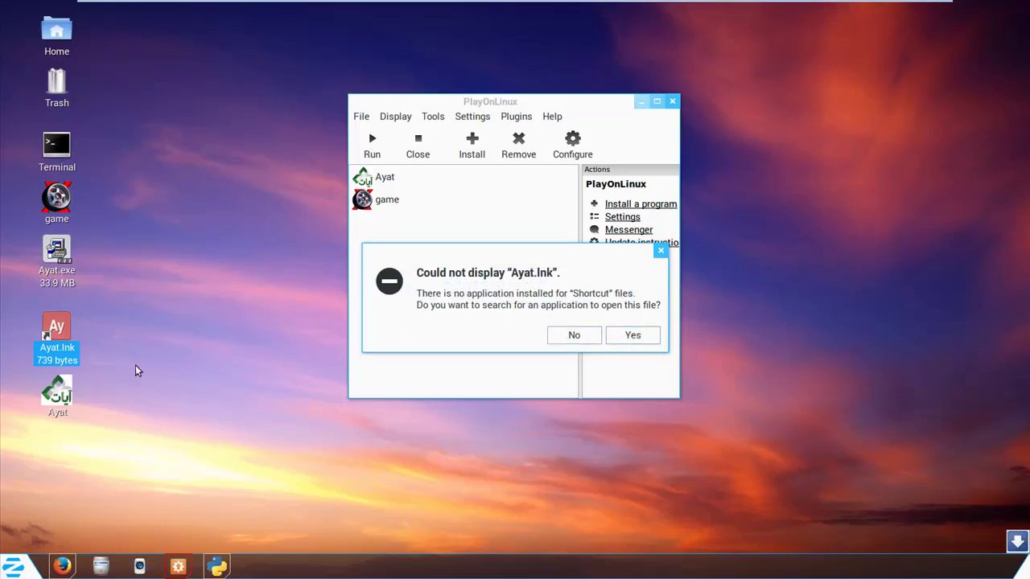
left_click(612, 336)
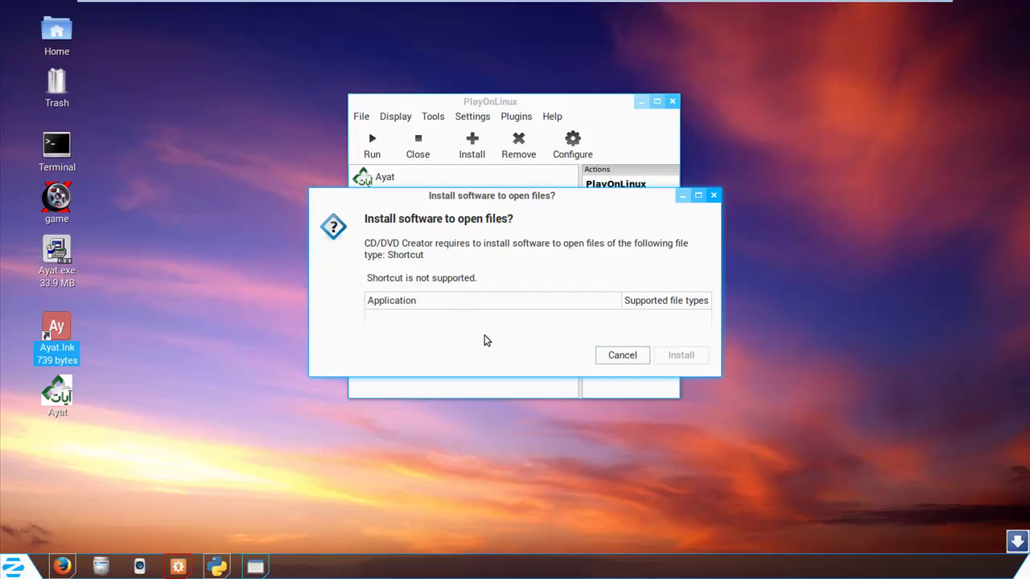
left_click(616, 356)
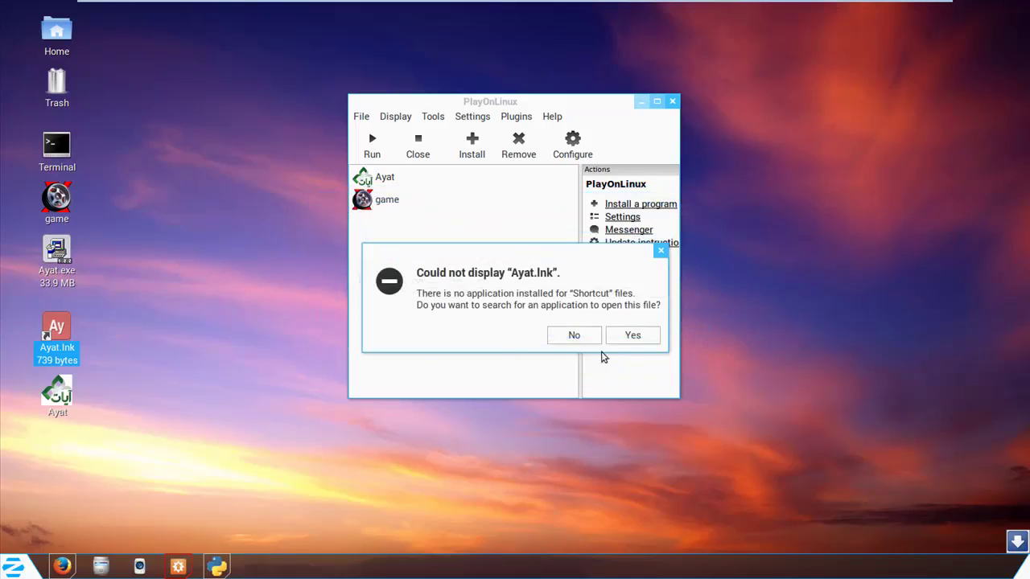
left_click(578, 337)
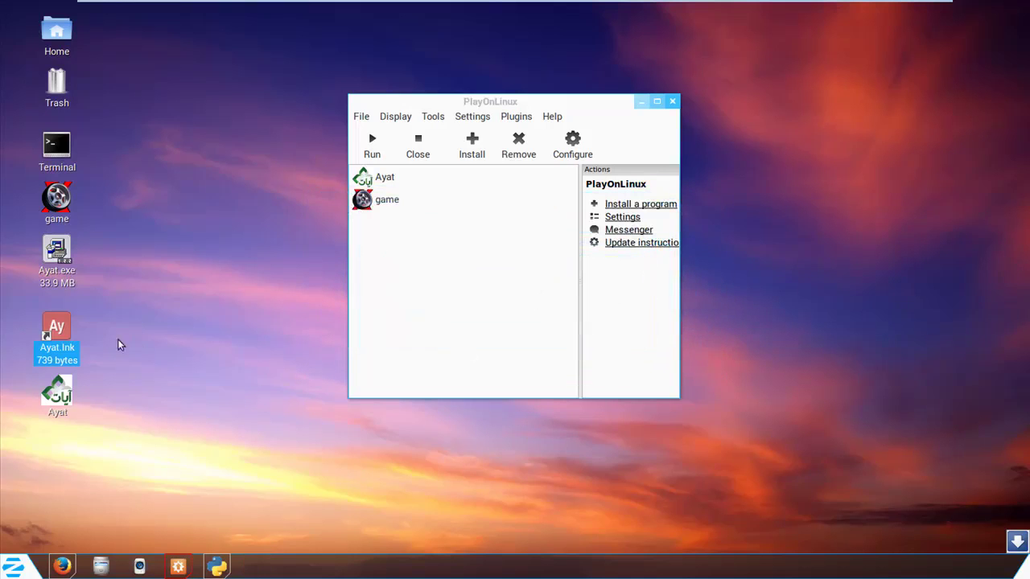
Move Ayat.lnk to the Rubbish Bin and place the Ayat shortcut directly below Ayat.exe on the desktop.
right_click(59, 334)
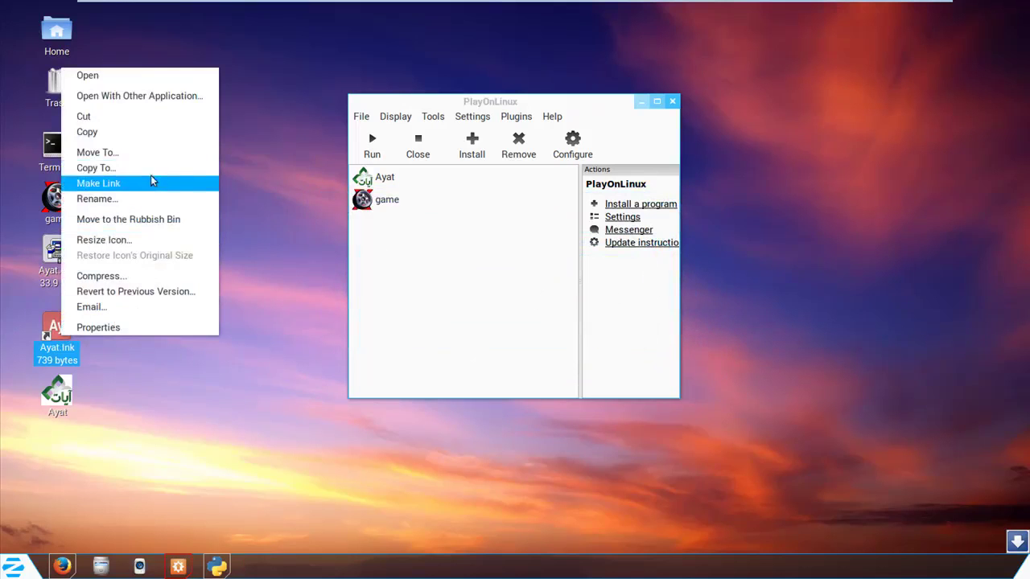
left_click(159, 220)
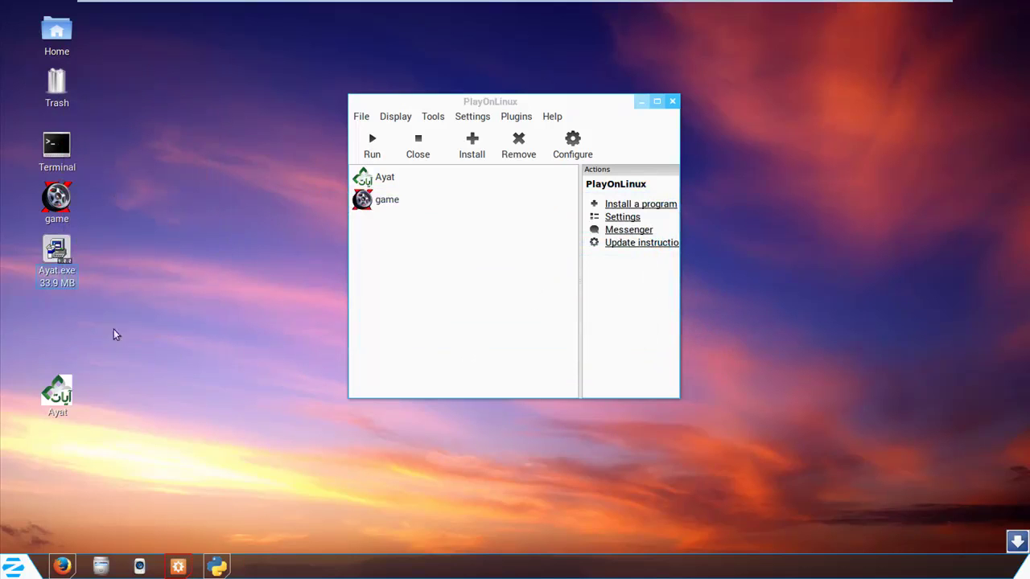
left_click_drag(48, 408, 52, 325)
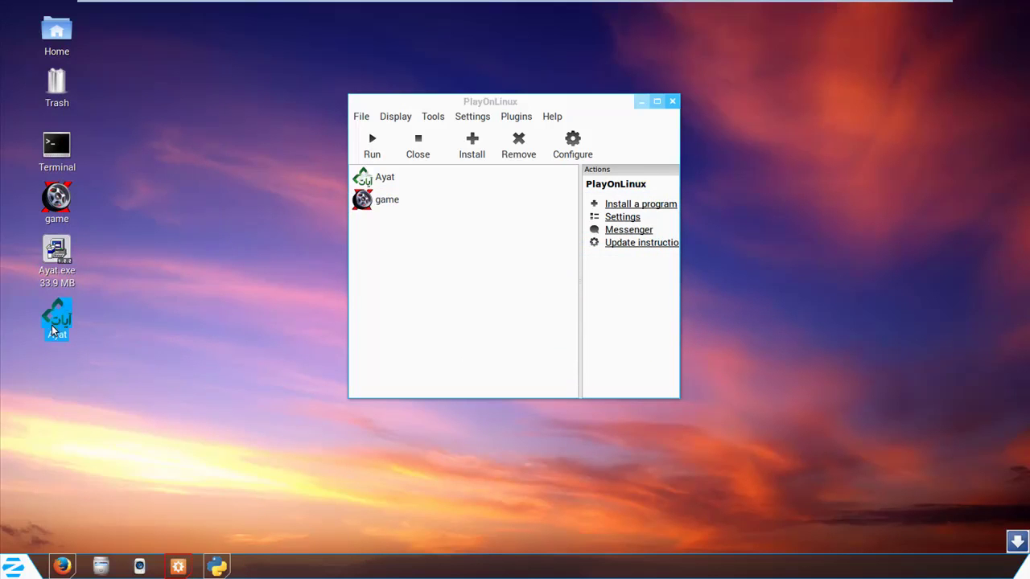
Close PlayOnLinux and start the installed Ayat program with العربية as its language.
left_click(672, 103)
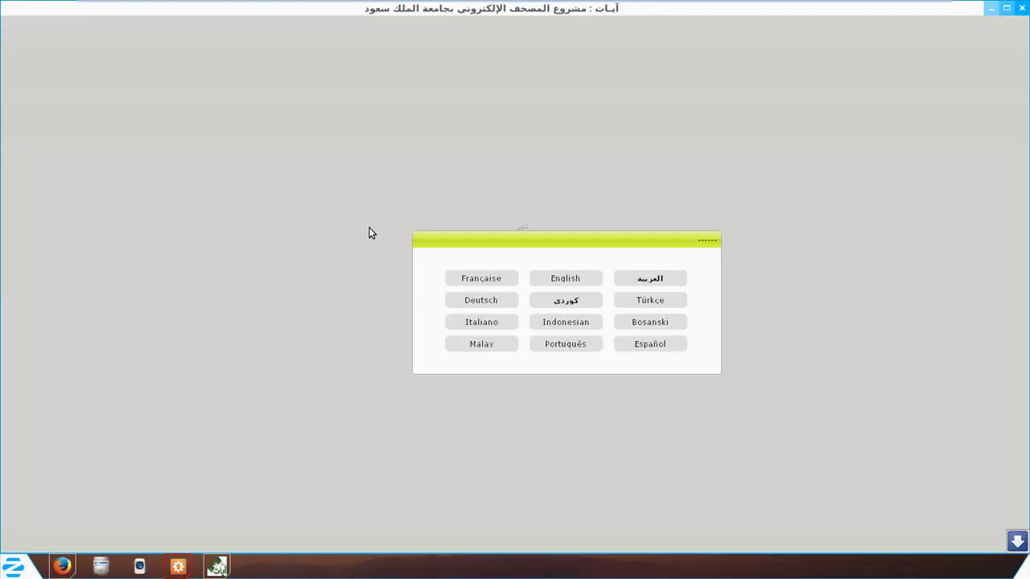
left_click(648, 279)
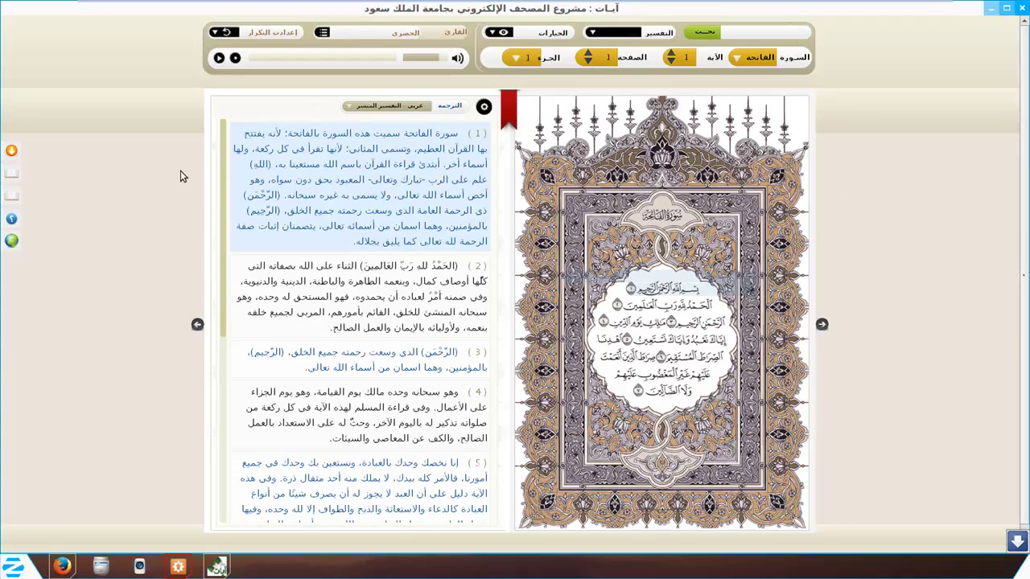
Set the reciter to المنشاوي (مجود) in the high-quality audio group.
left_click(324, 34)
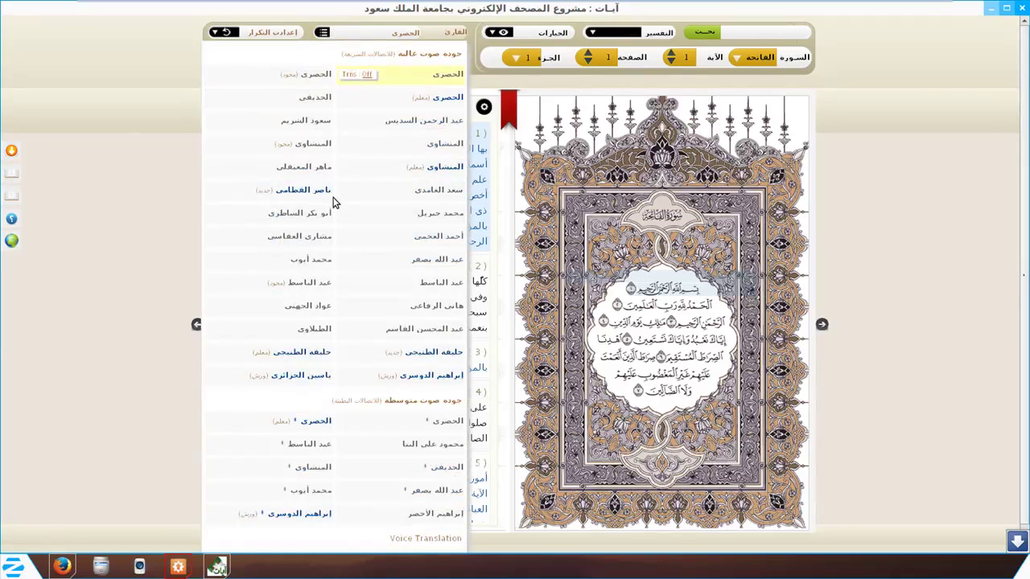
left_click(305, 143)
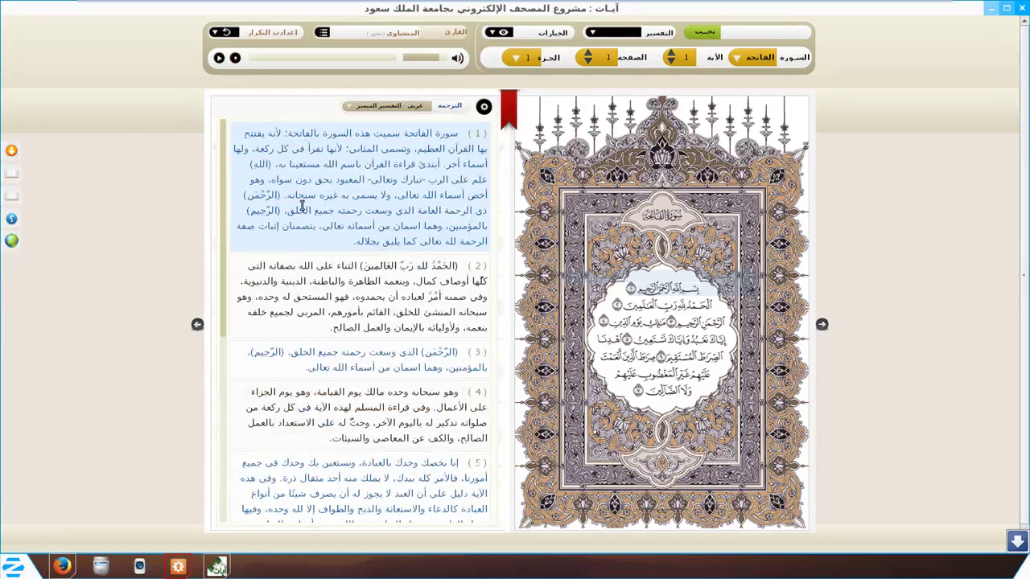
Go to surah 89 (الفجر) and start playing its recitation.
left_click(741, 61)
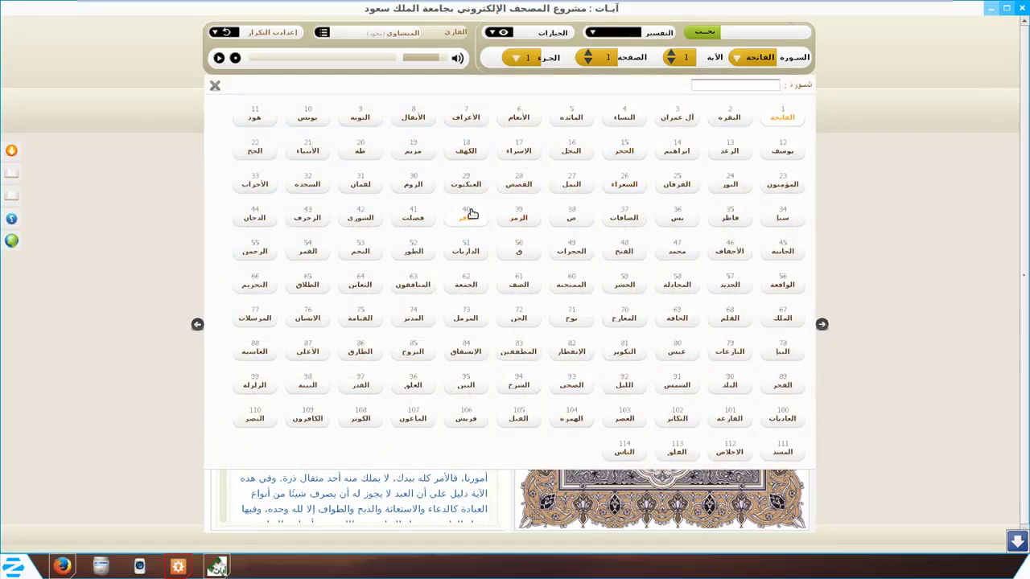
left_click(783, 385)
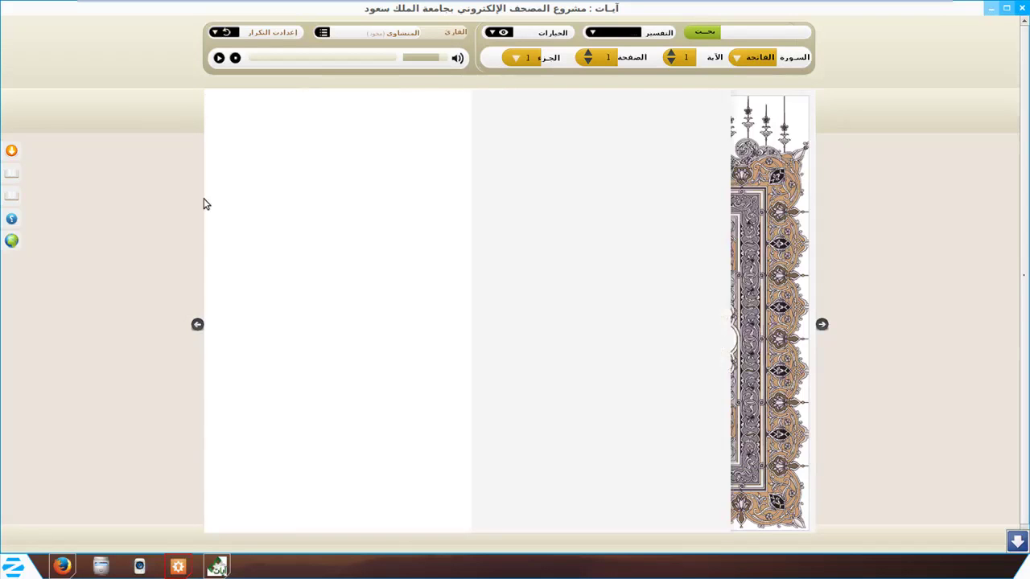
left_click(219, 58)
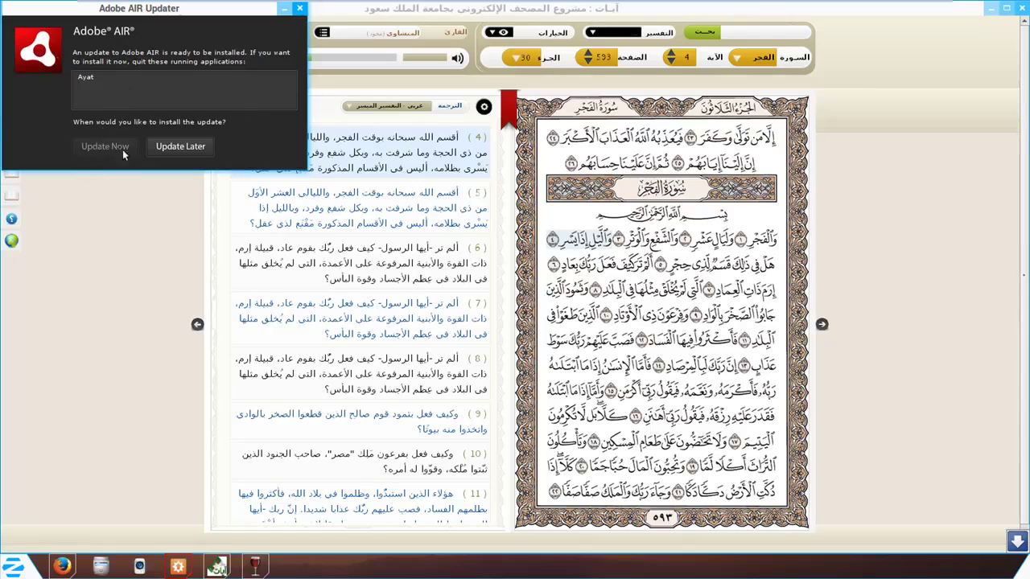
Postpone the Adobe AIR update and view the commentary on the opening verses of surah الفجر.
left_click(182, 148)
scroll(432, 259, "up", 1)
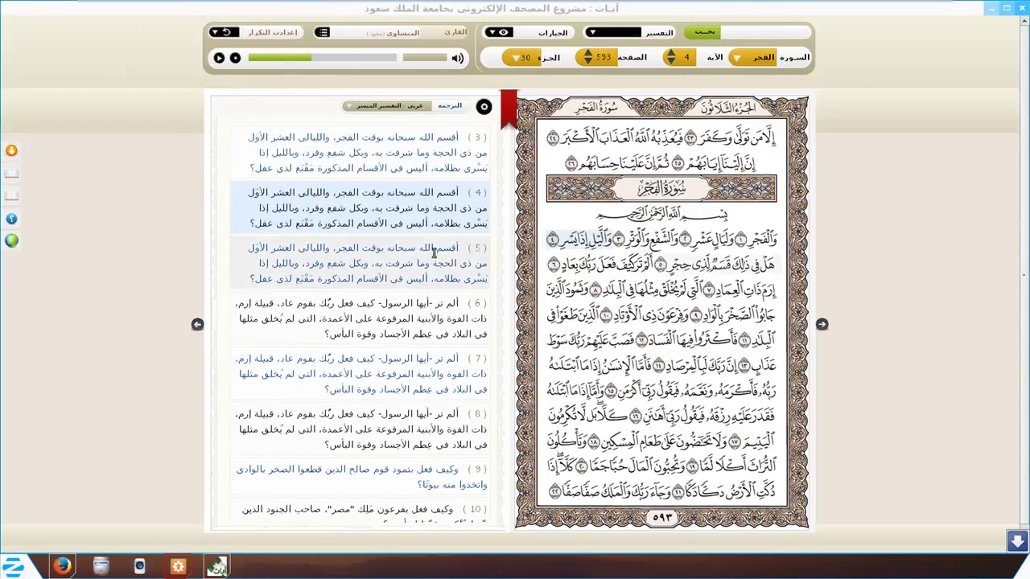
scroll(431, 259, "up", 5)
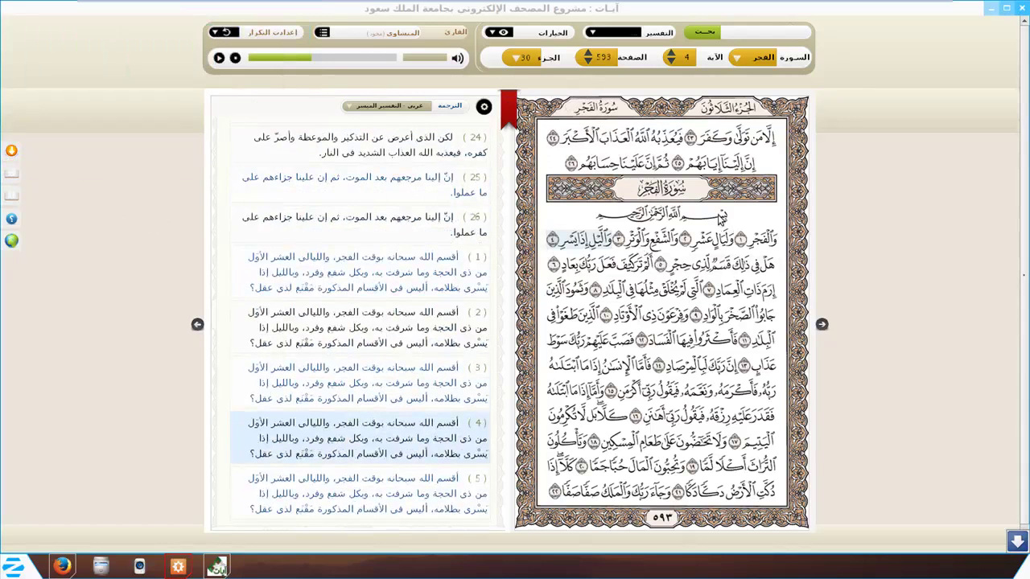
Read through the verse-by-verse commentary around the opening of surah الفجر and minimise the program window.
scroll(366, 171, "up", 1)
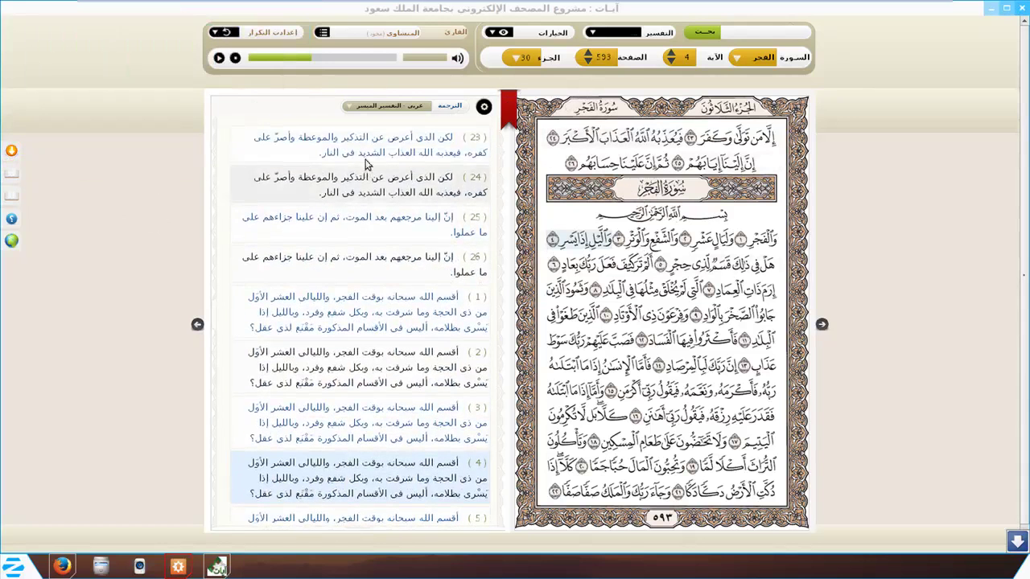
scroll(503, 241, "down", 4)
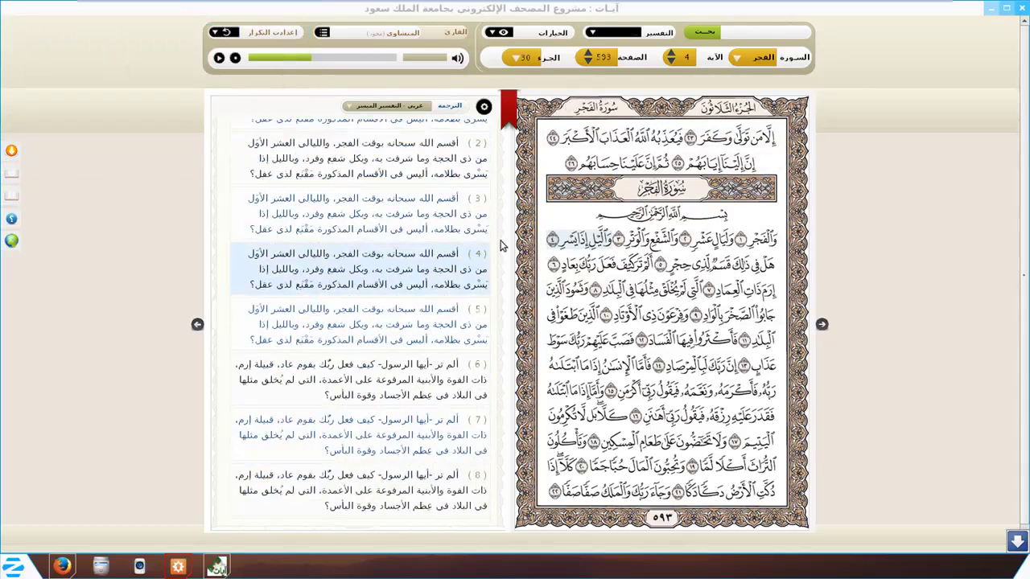
scroll(381, 292, "down", 8)
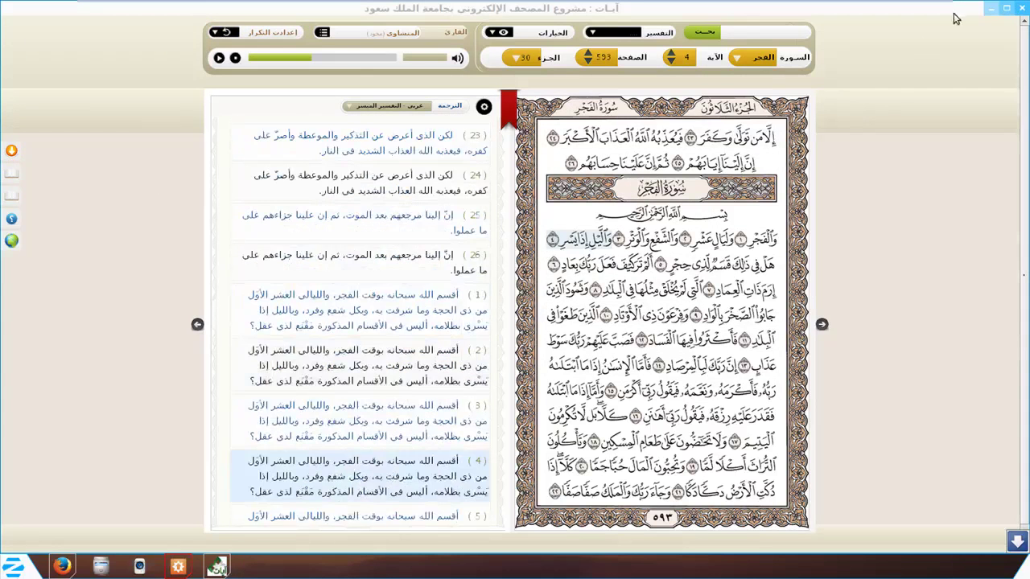
left_click(991, 10)
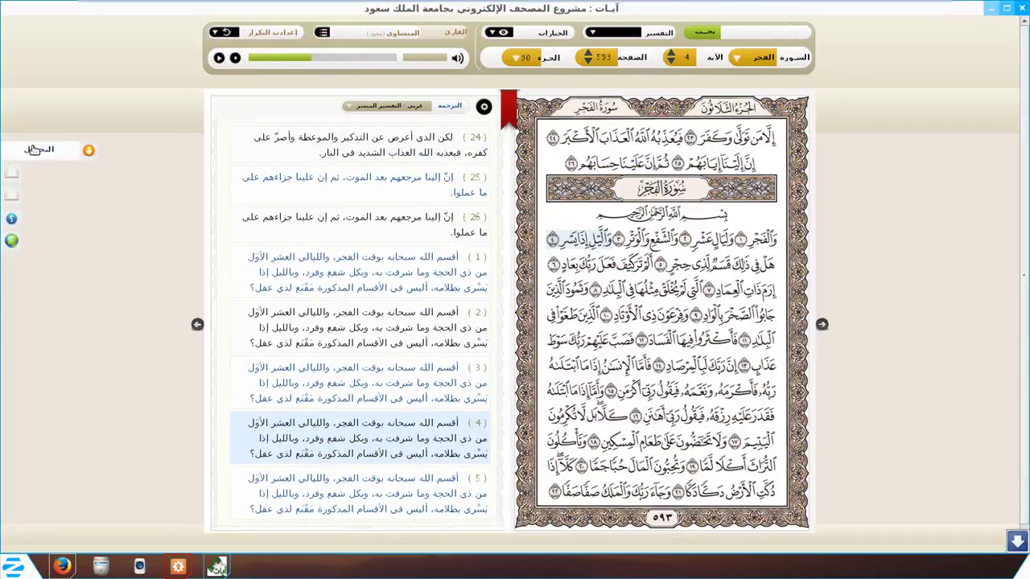
View the التحميل (download) page while declining the program update, and close Ayat.
left_click(32, 150)
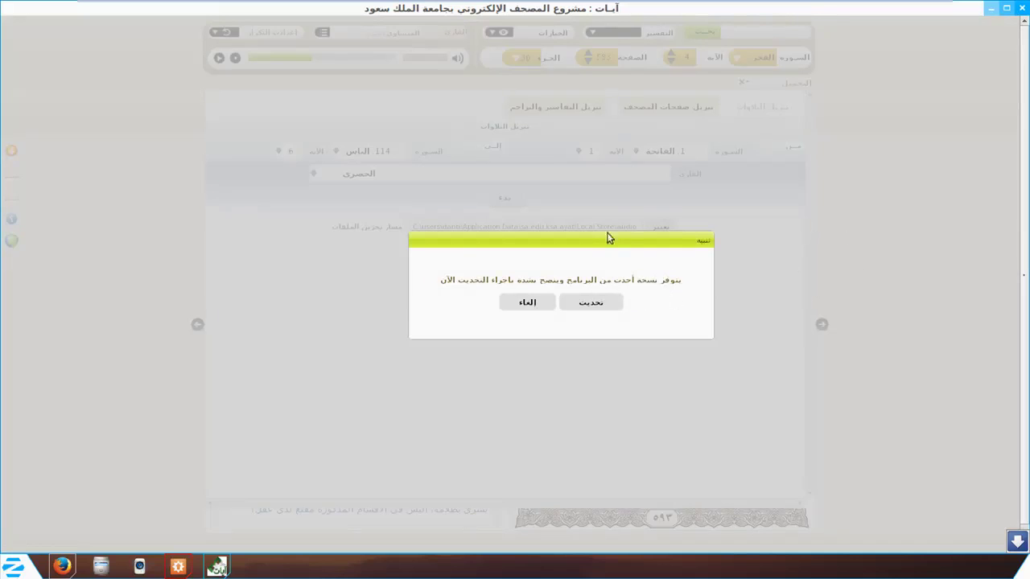
left_click(521, 305)
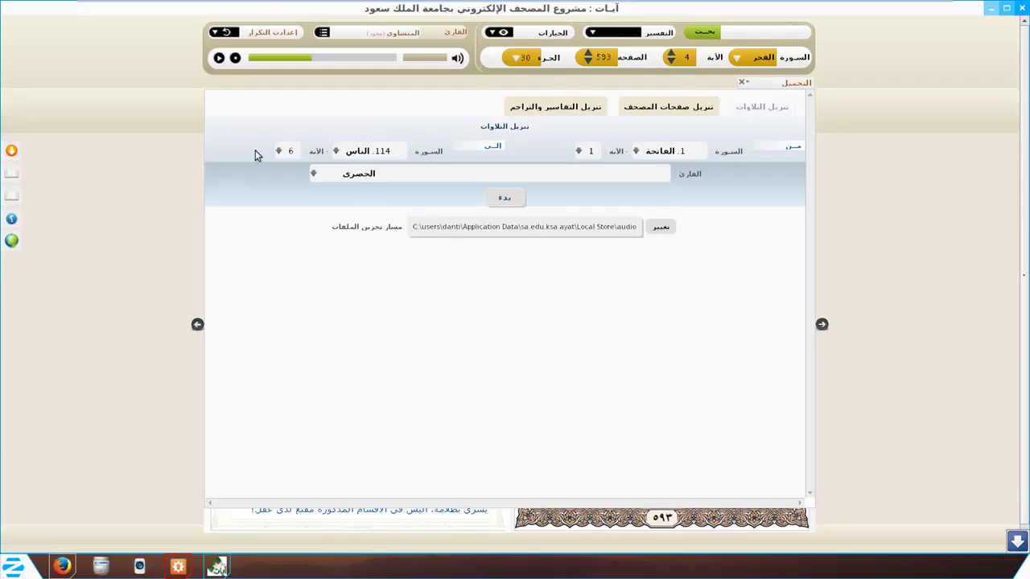
left_click(33, 155)
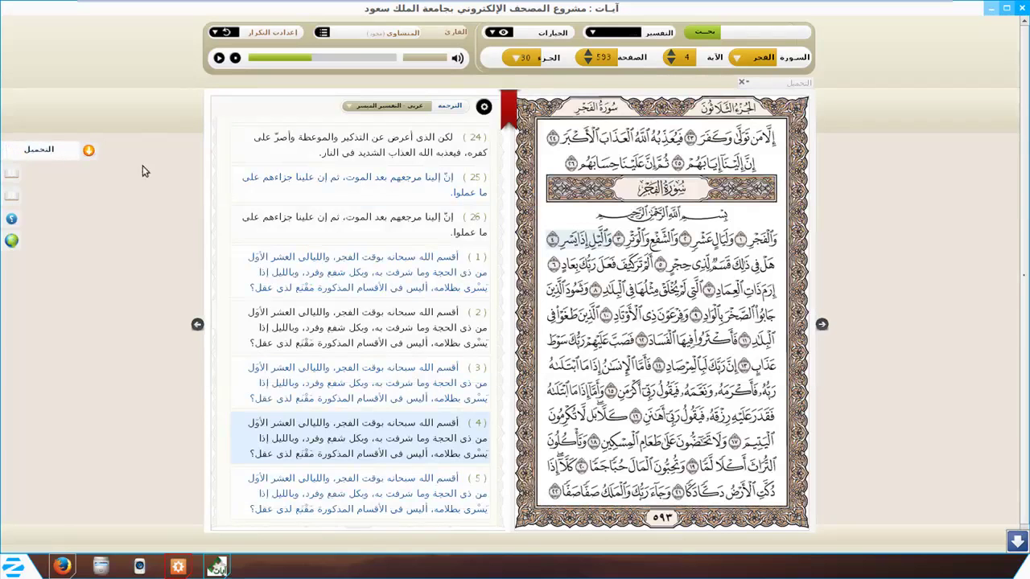
scroll(362, 322, "down", 3)
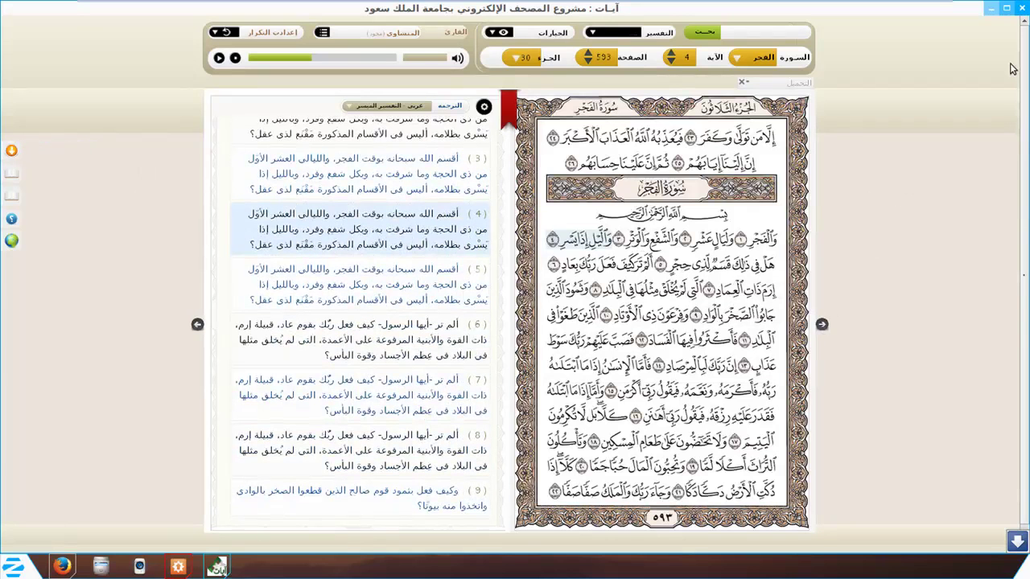
left_click(1018, 11)
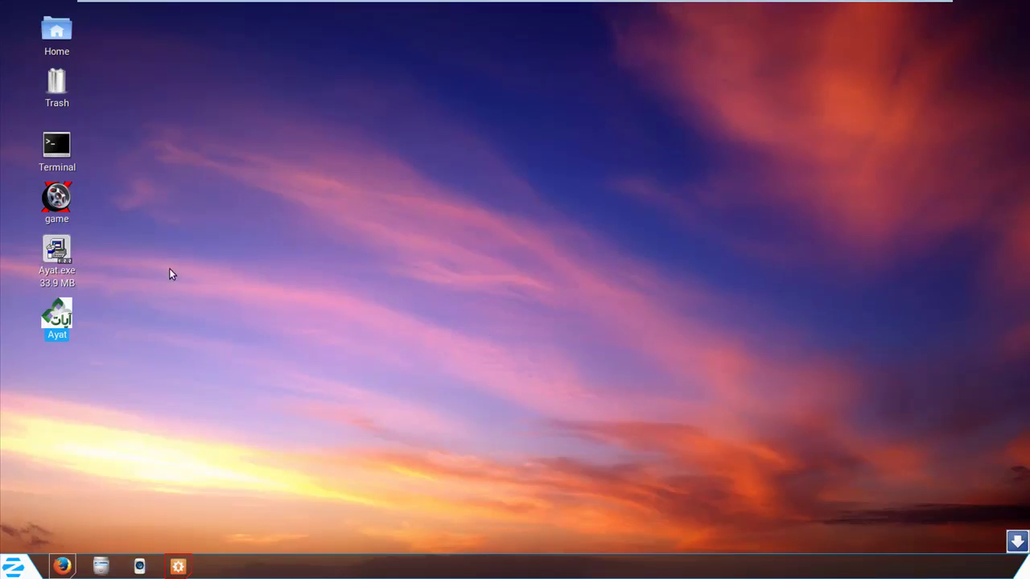
Open a Terminal window near the middle of the desktop and close it again.
double_click(56, 146)
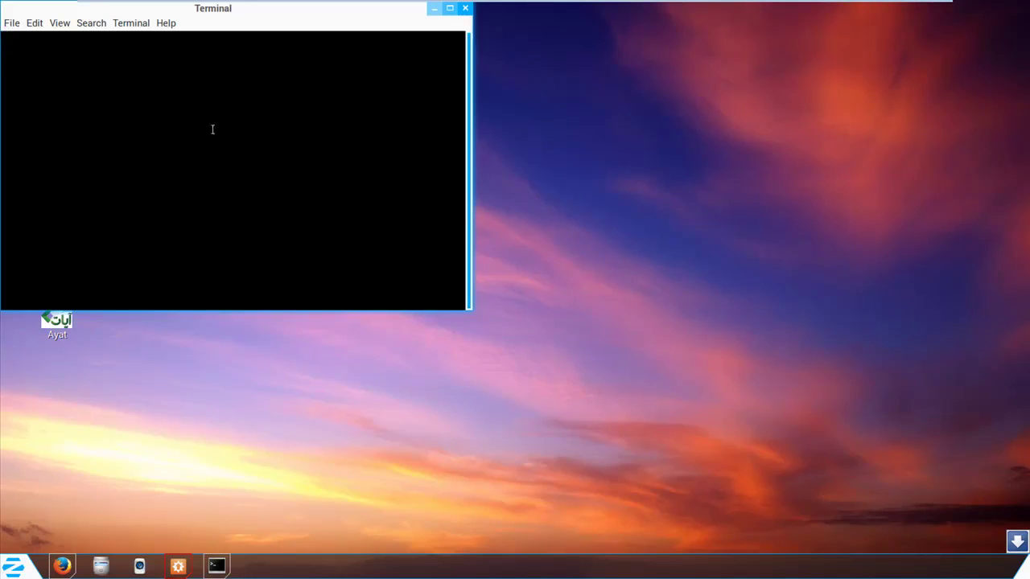
left_click_drag(164, 21, 464, 117)
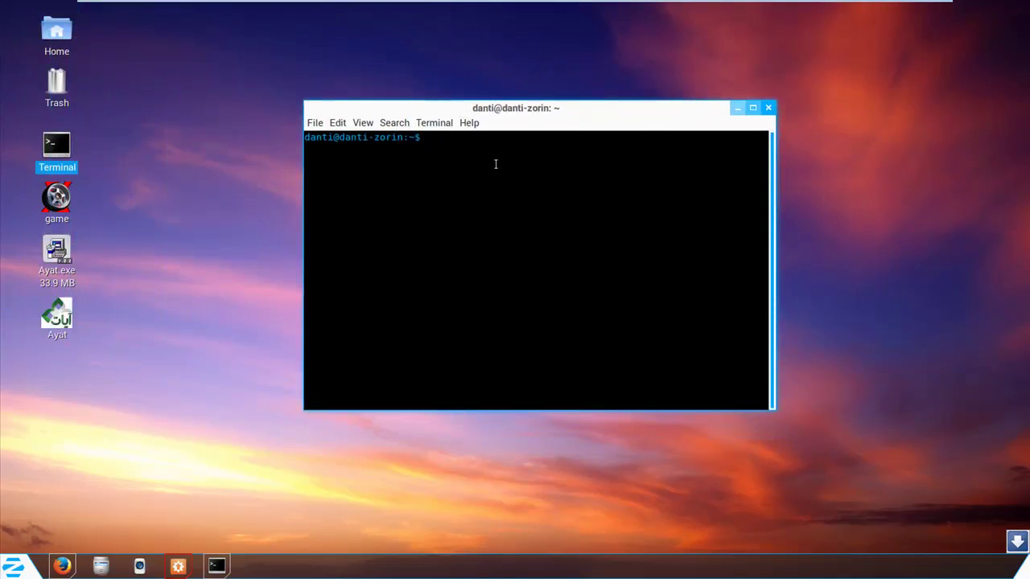
key("ctrl+d")
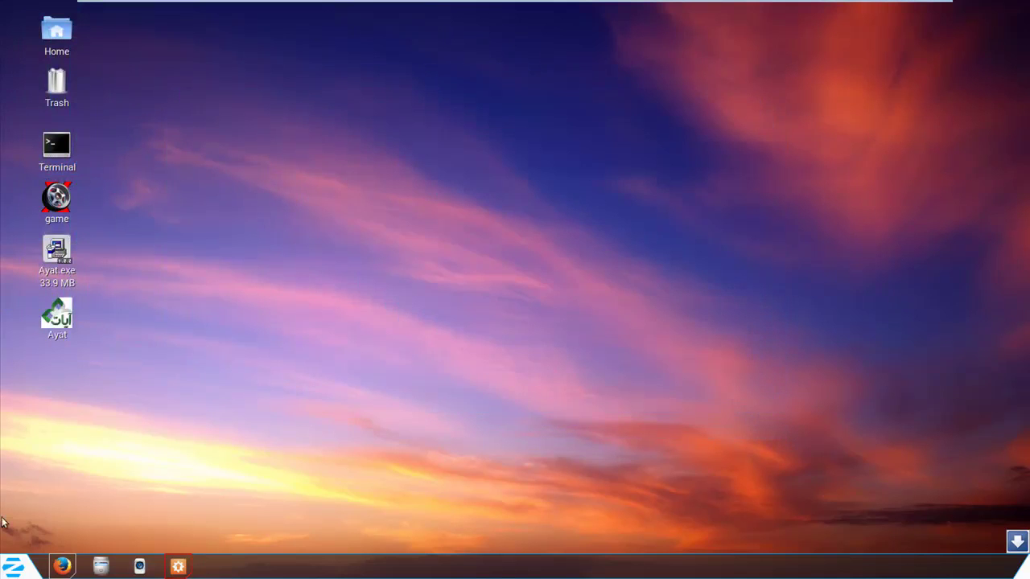
Start Rhythmbox from the Sound & Video applications and show its Radio library.
left_click(9, 568)
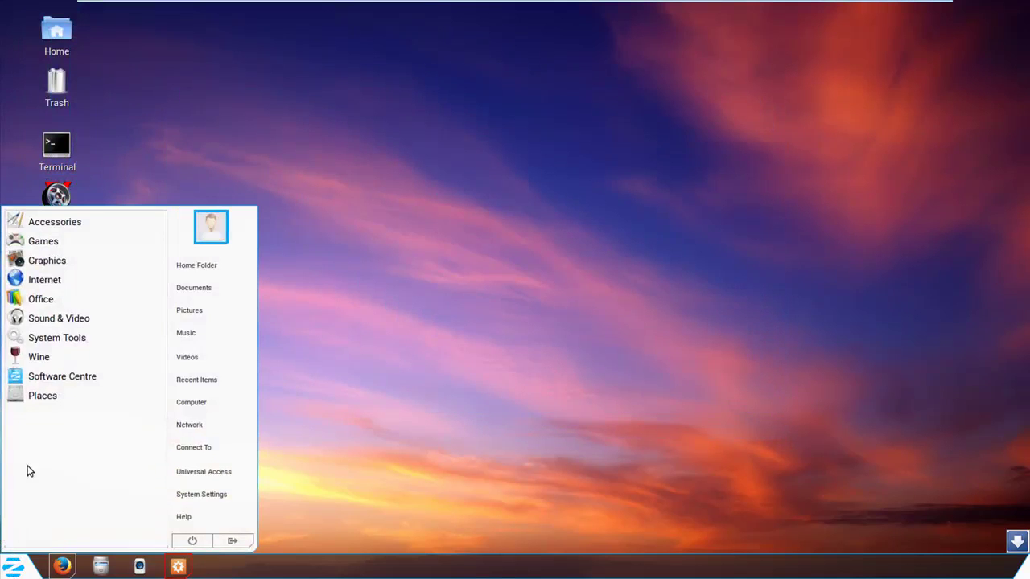
left_click(60, 319)
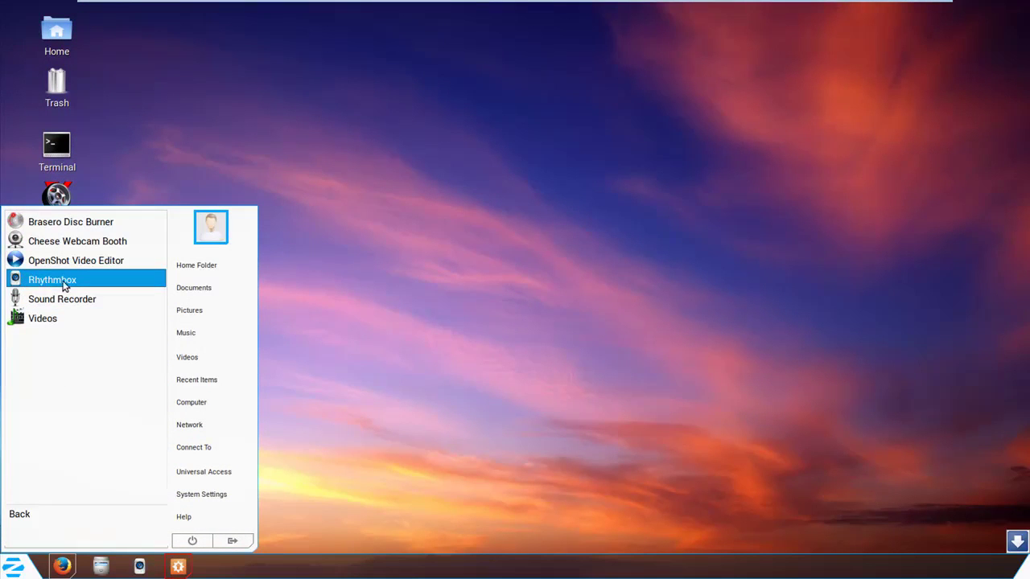
left_click(64, 285)
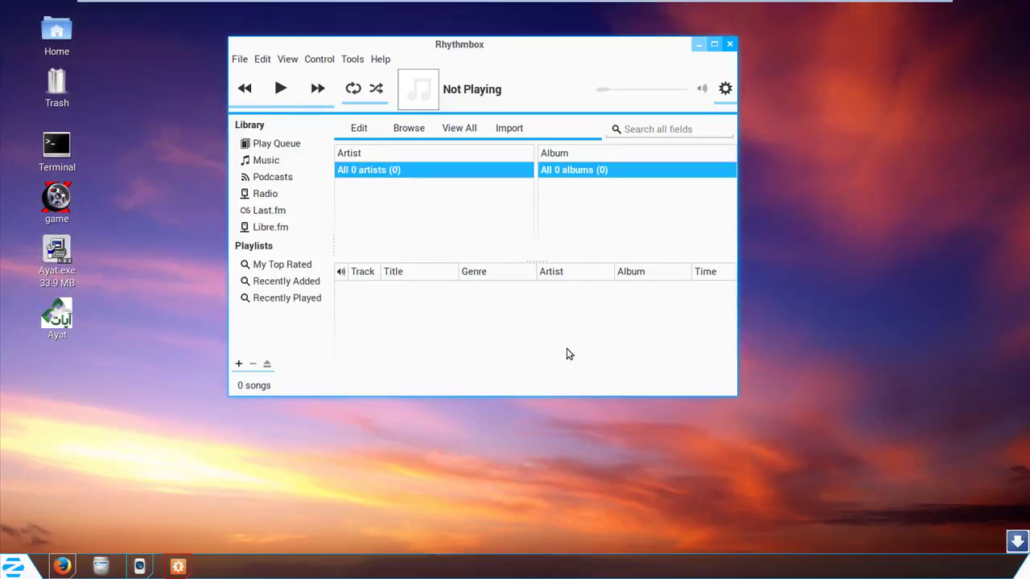
left_click(266, 199)
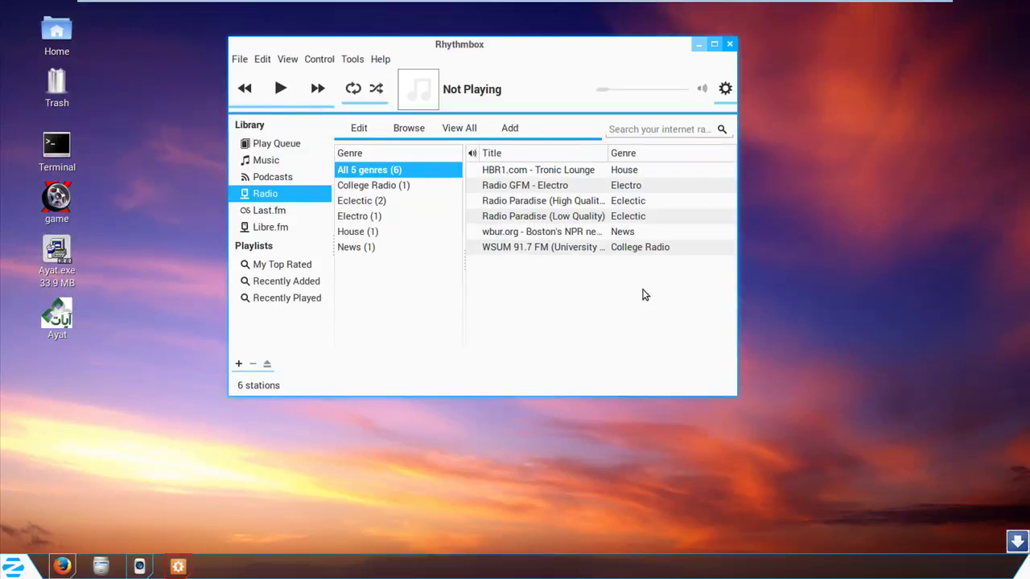
Add a new internet radio station with the copied URL mms://50.22.223.13/afs.
left_click(514, 129)
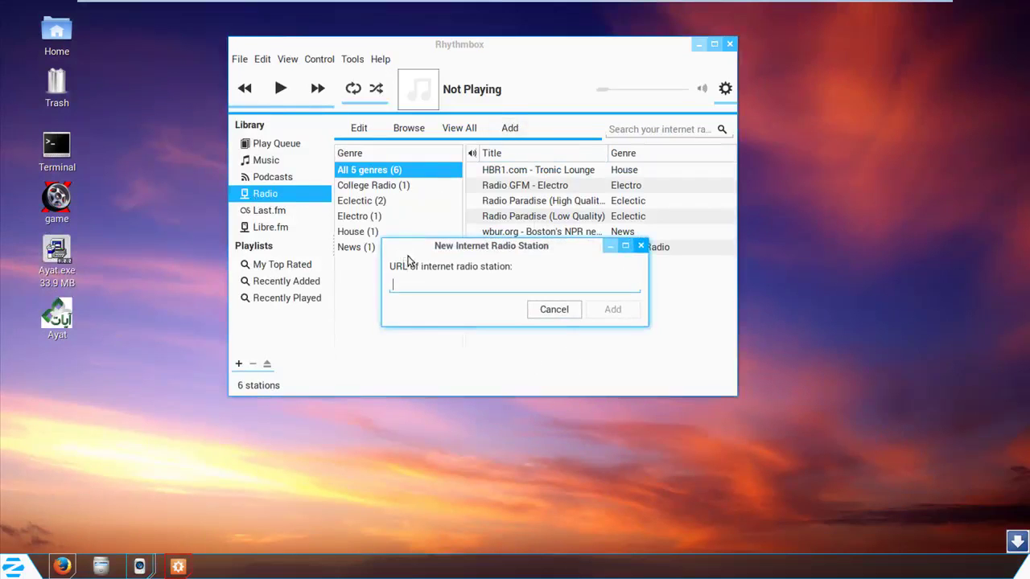
right_click(409, 287)
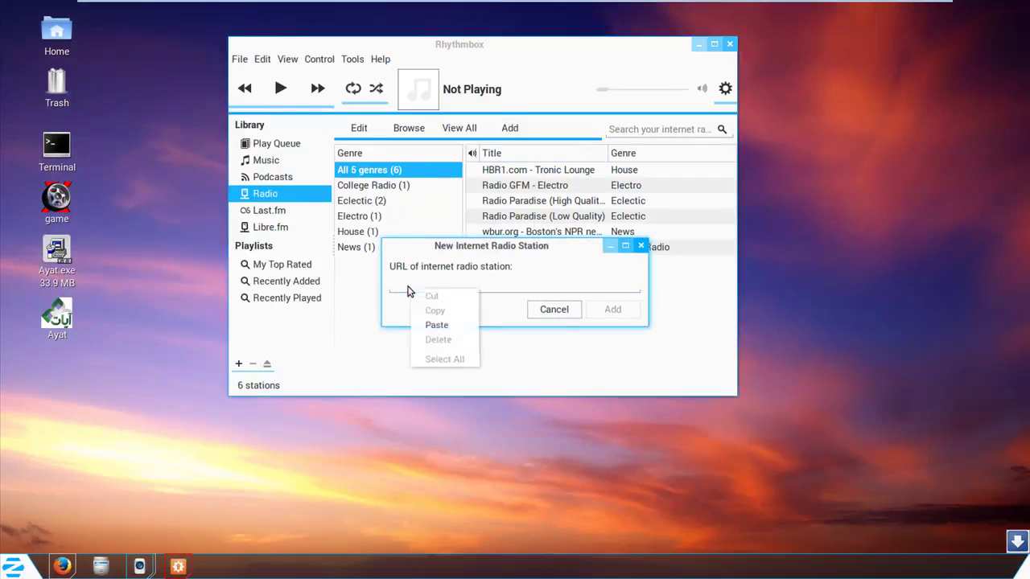
left_click(436, 325)
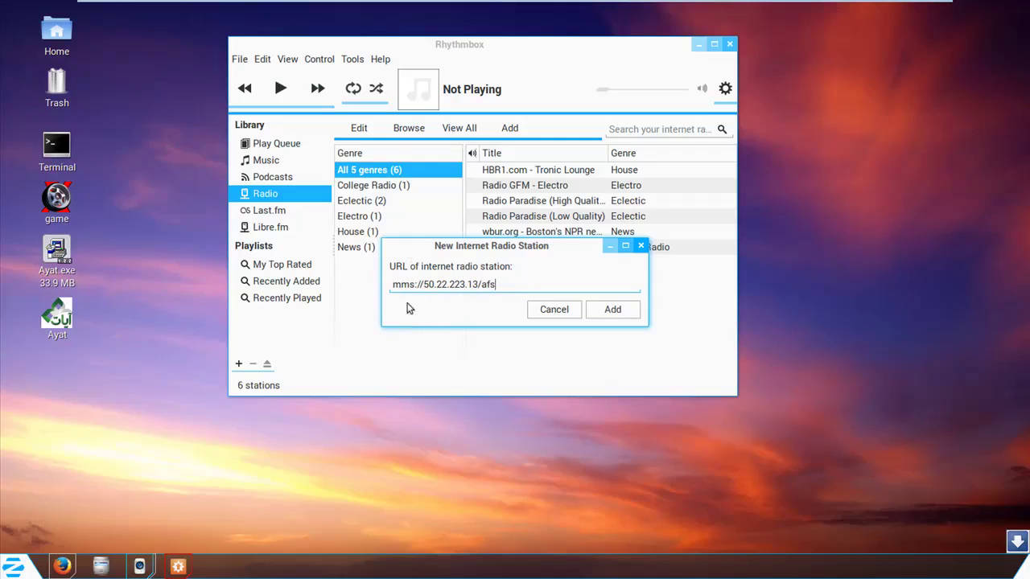
left_click(612, 311)
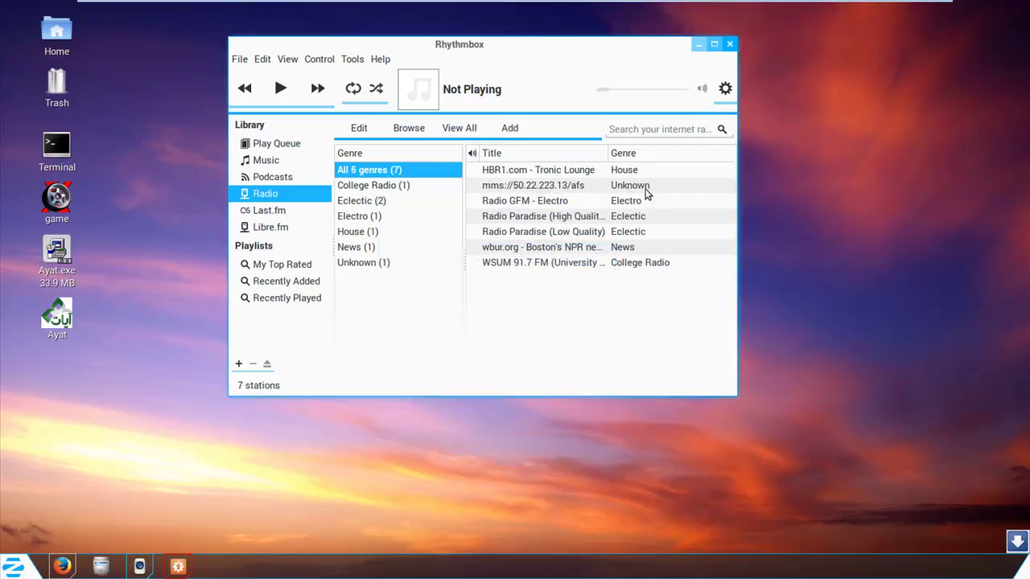
Open the properties of the added mms://50.22.223.13/afs station and set its genre to Quran.
left_click(573, 190)
right_click(574, 190)
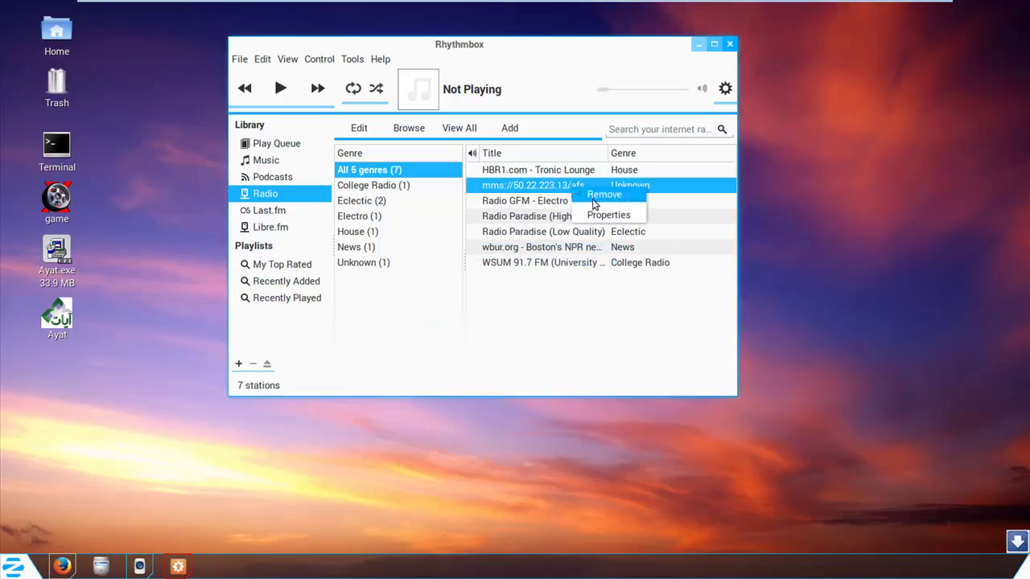
left_click(602, 215)
left_click_drag(531, 271, 441, 273)
key("End")
key("BackSpace")
key("BackSpace")
key("BackSpace")
key("BackSpace")
key("BackSpace")
key("BackSpace")
key("BackSpace")
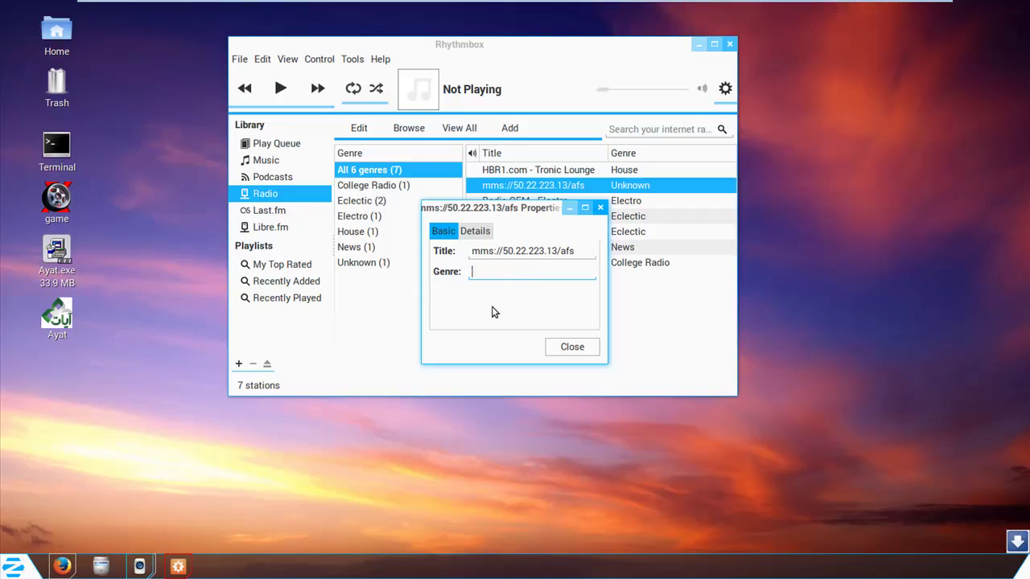
type("Qi")
key("BackSpace")
type("uran")
Check the station's location details, set its title to Mishari Alefasi and close its properties.
left_click(476, 232)
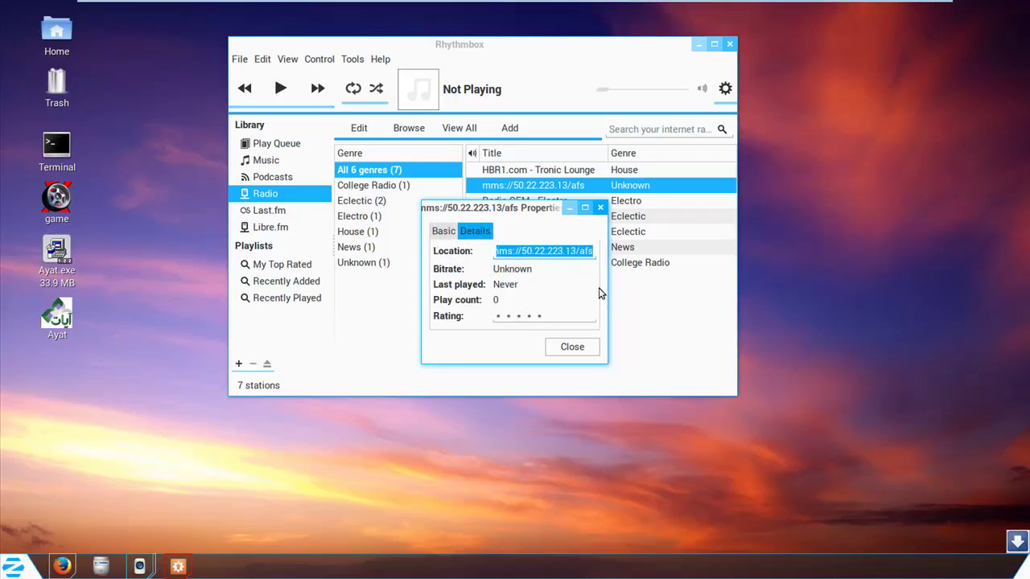
left_click(444, 232)
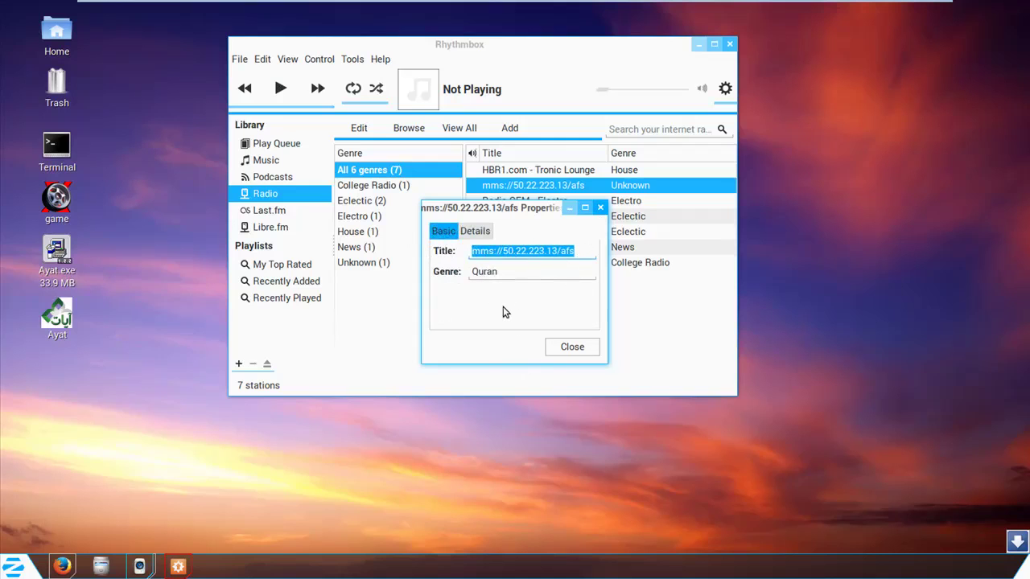
type("Mi")
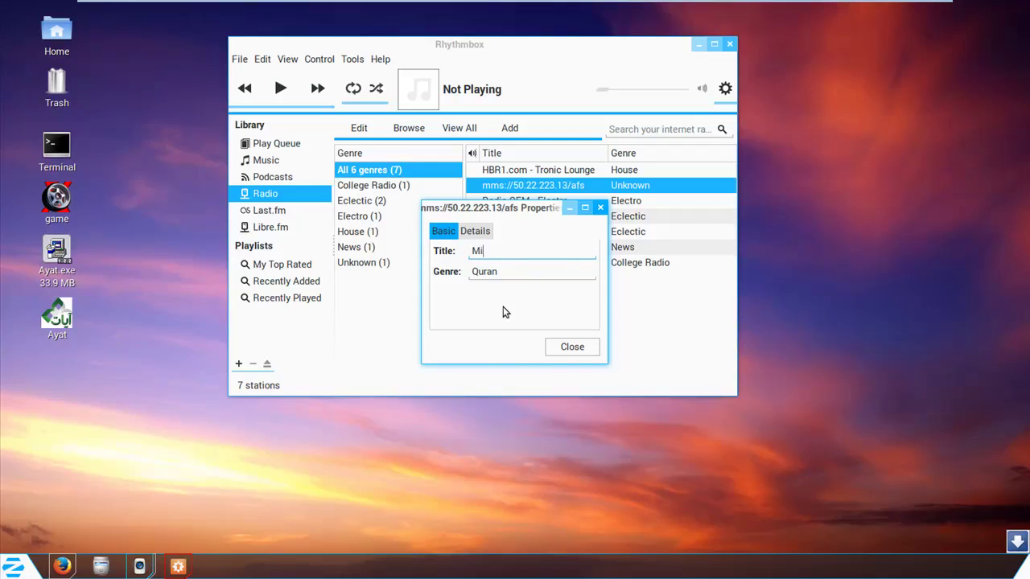
type("shari Aled")
key("BackSpace")
type("fasi")
left_click(566, 353)
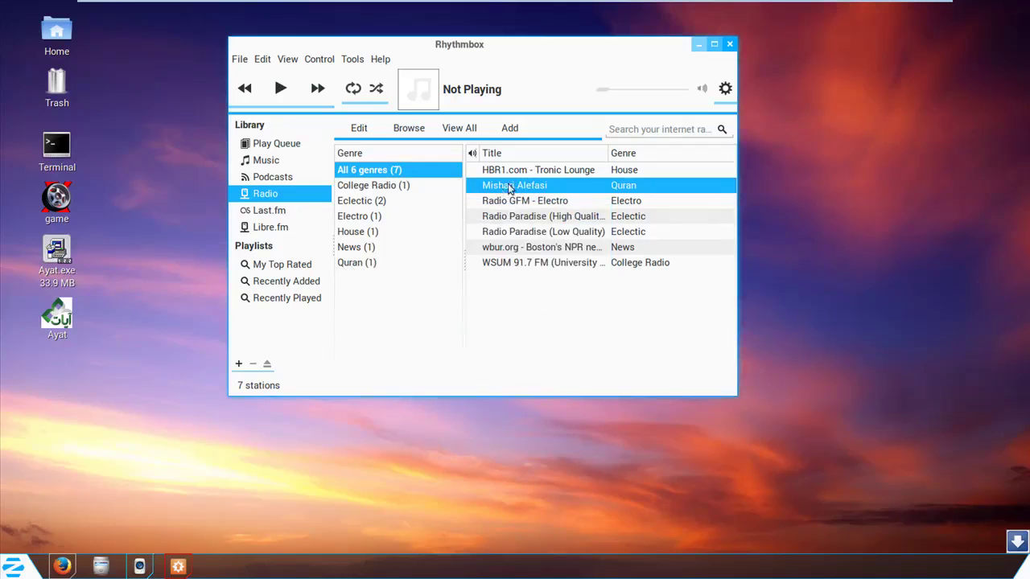
Play the Mishari Alefasi radio station as a test and stop playback.
double_click(569, 186)
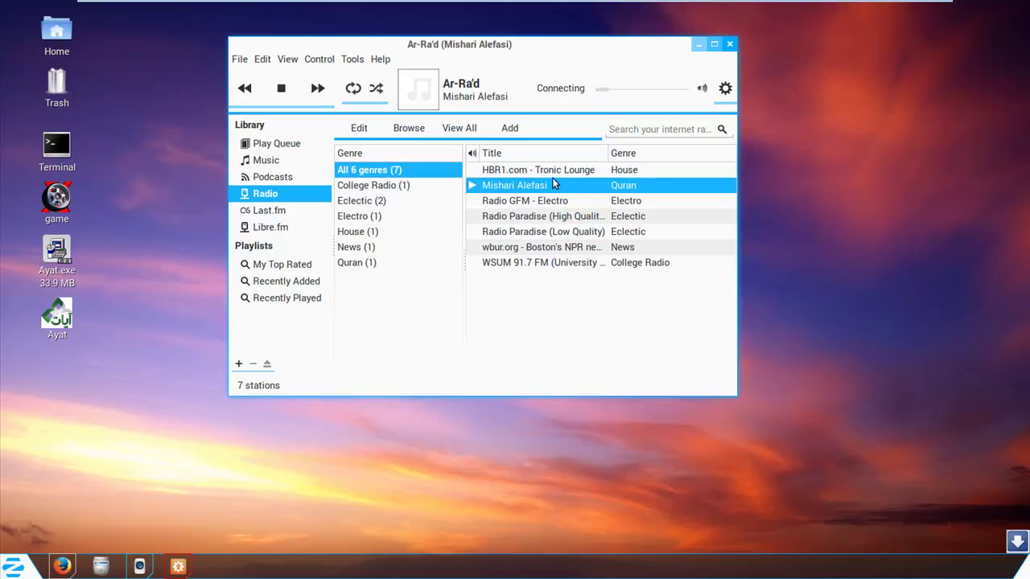
left_click(281, 88)
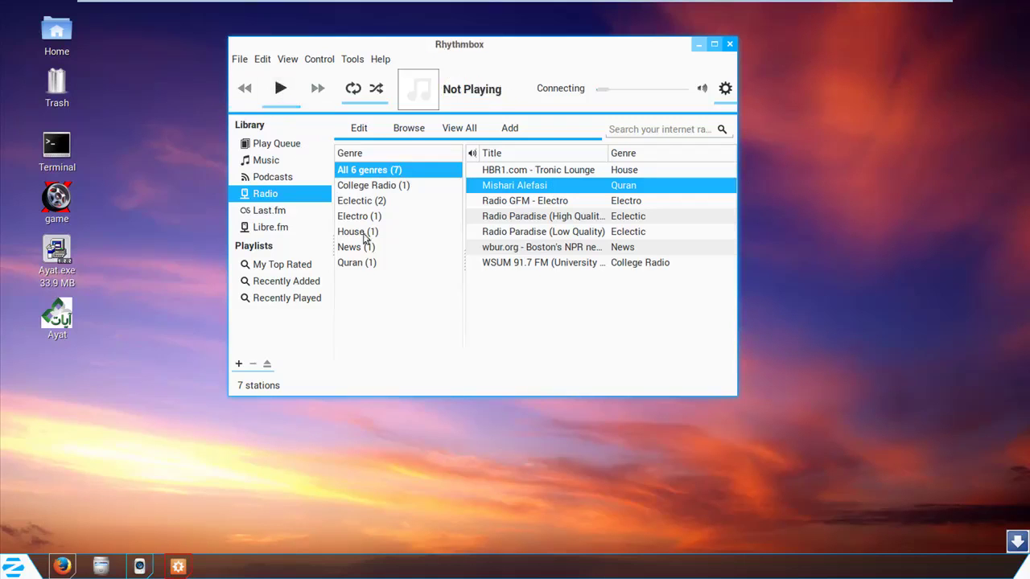